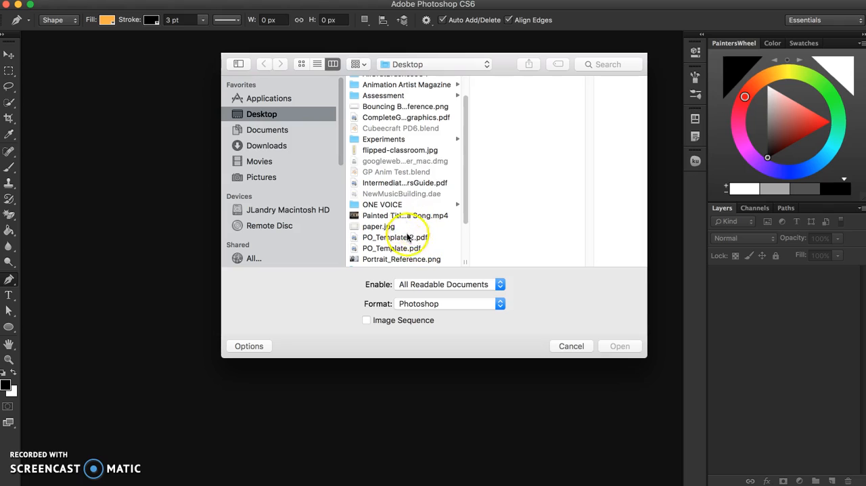
# Open Portrait_Reference.png from the Desktop and switch to the Move tool
pyautogui.click(406, 259)
pyautogui.click(621, 347)
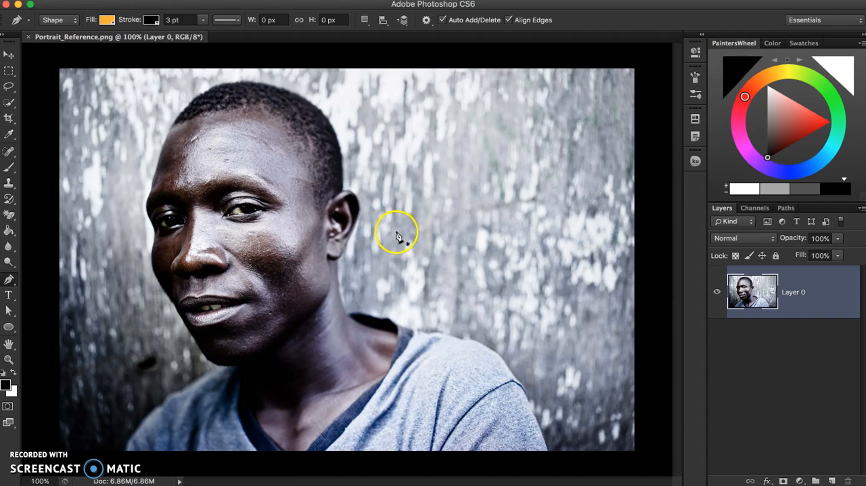
pyautogui.click(9, 54)
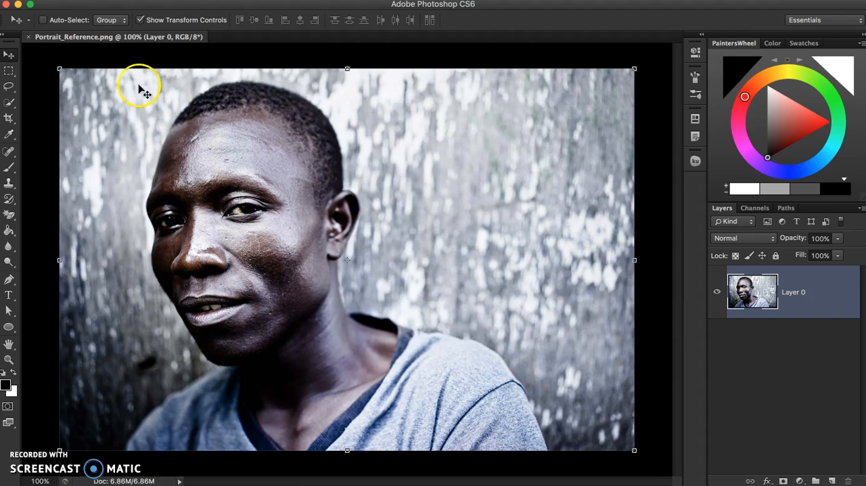
# Create a new blank document 11 inches wide and 8.5 inches high at 72 pixels/inch
pyautogui.click(91, 3)
pyautogui.click(94, 4)
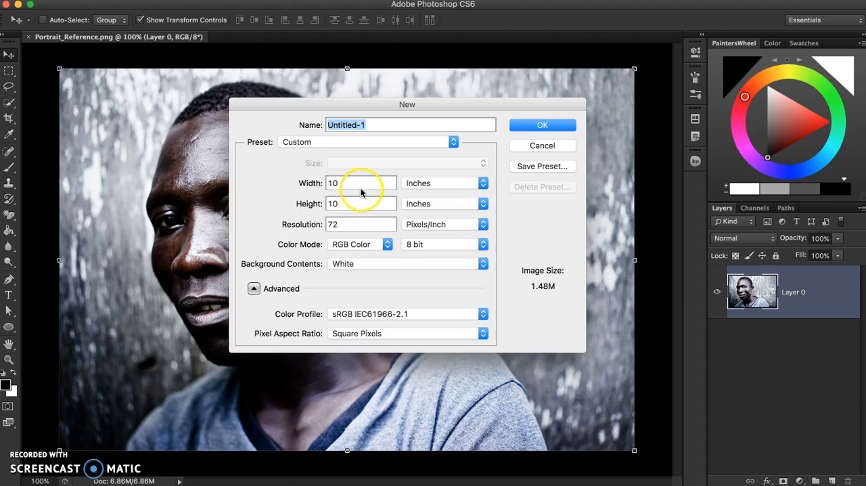
pyautogui.click(300, 186)
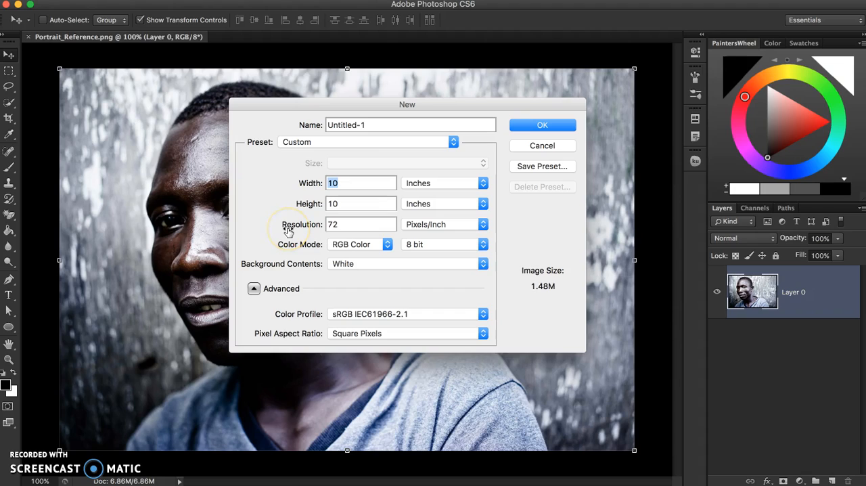
pyautogui.write('11')
pyautogui.press('Tab')
pyautogui.write('8.5')
pyautogui.click(352, 229)
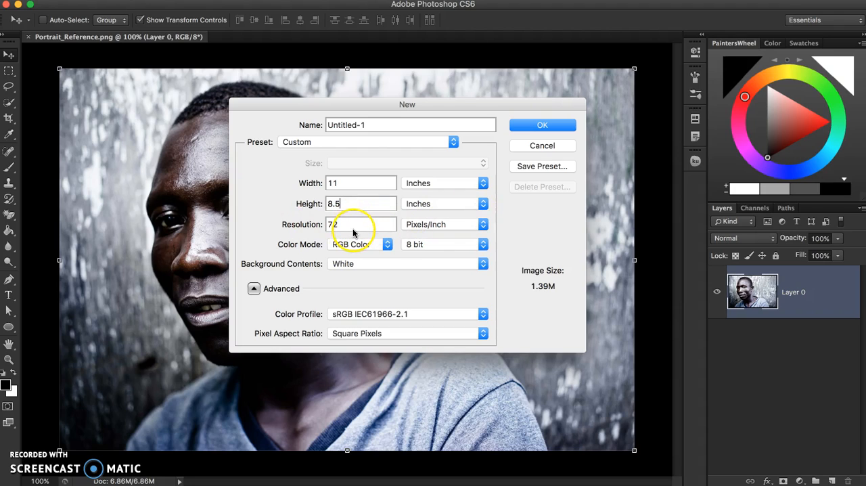
pyautogui.click(526, 124)
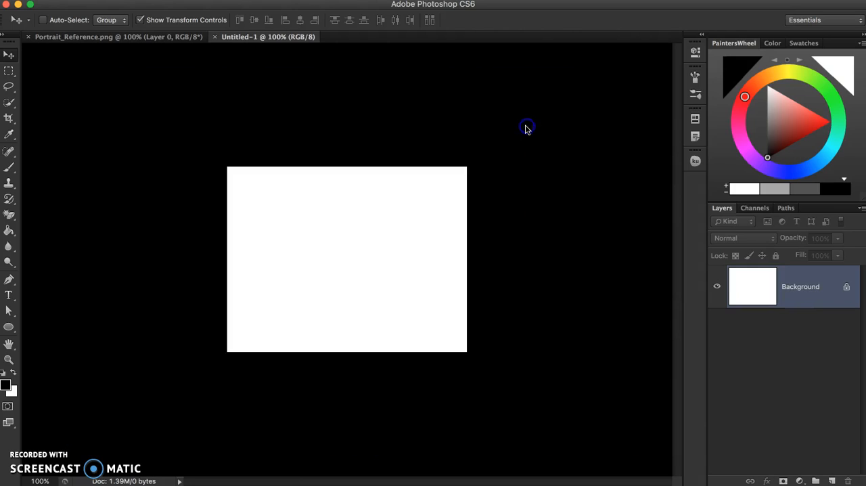
pyautogui.scroll(3, 385, 244)
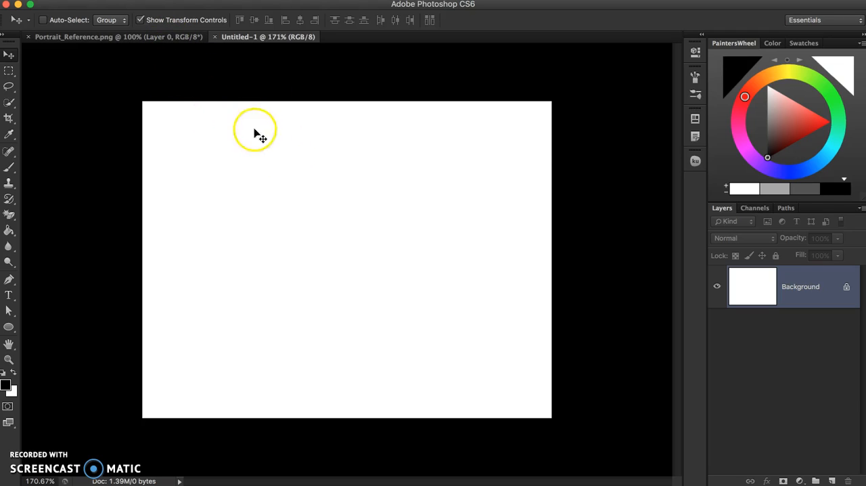
pyautogui.click(175, 42)
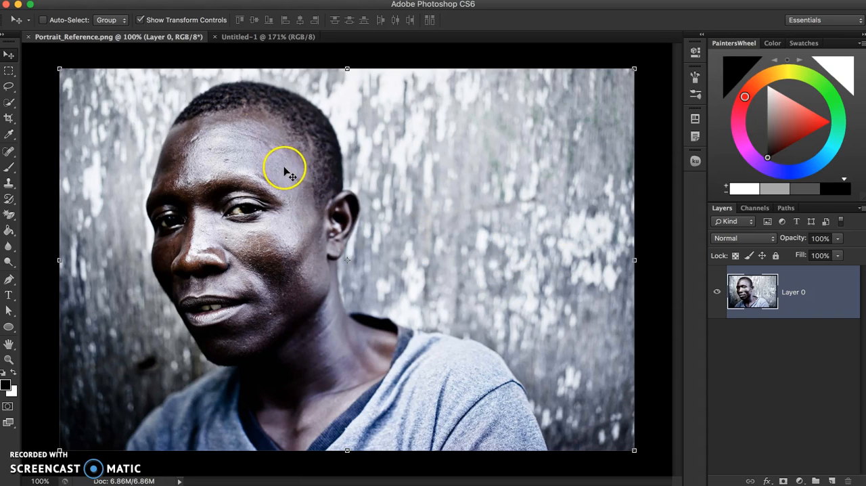
pyautogui.moveTo(279, 168); pyautogui.dragTo(257, 38)
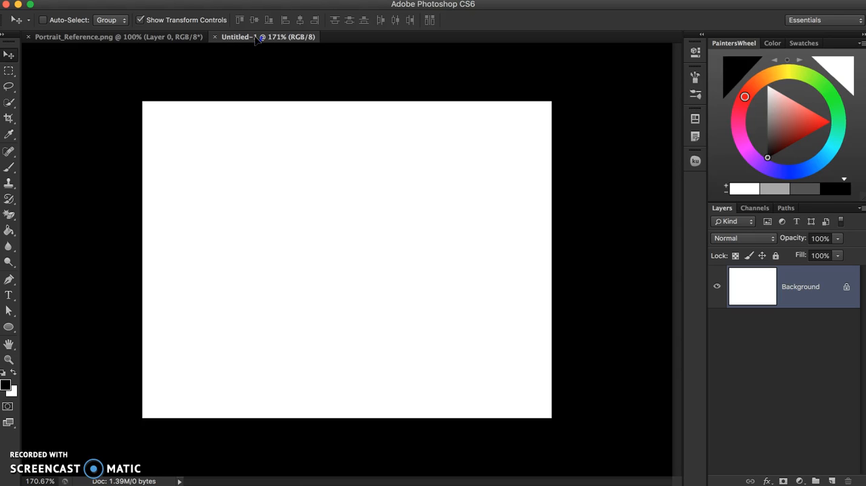
pyautogui.moveTo(309, 193); pyautogui.dragTo(393, 252)
pyautogui.moveTo(298, 226); pyautogui.dragTo(353, 217)
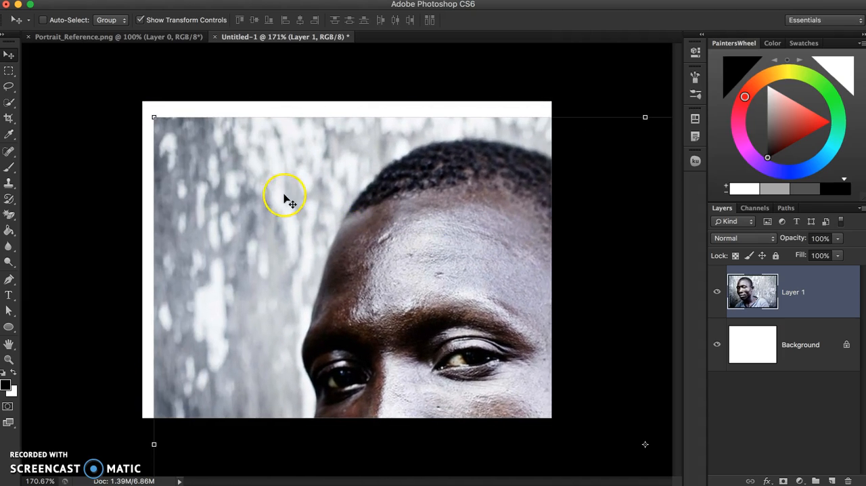
pyautogui.moveTo(350, 226); pyautogui.dragTo(324, 206)
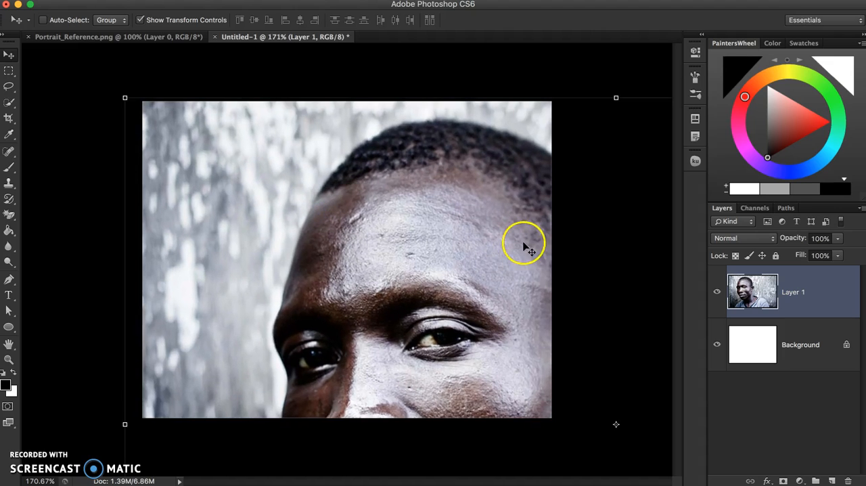
pyautogui.click(851, 481)
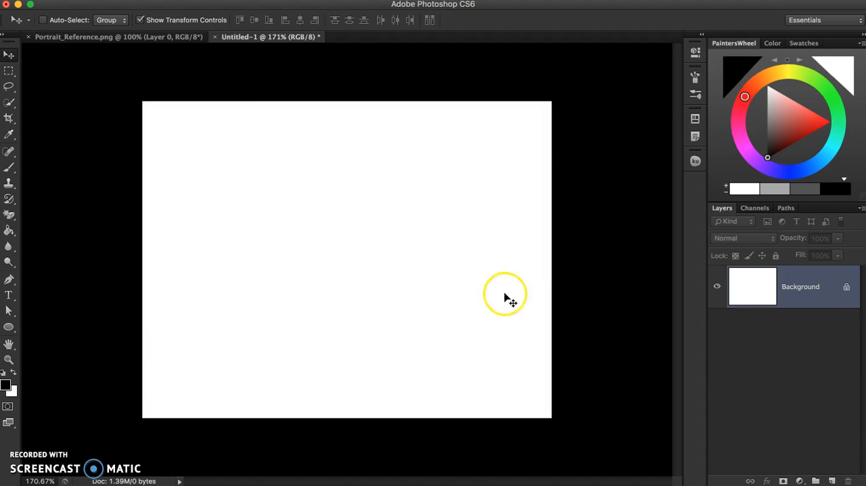
# Duplicate the portrait layer of Portrait_Reference.png into the Untitled-1 document under the name REF
pyautogui.click(164, 37)
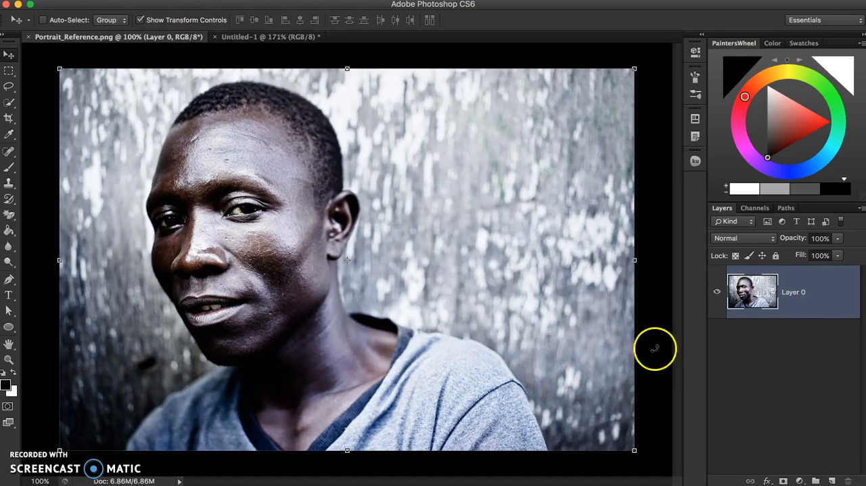
pyautogui.rightClick(806, 291)
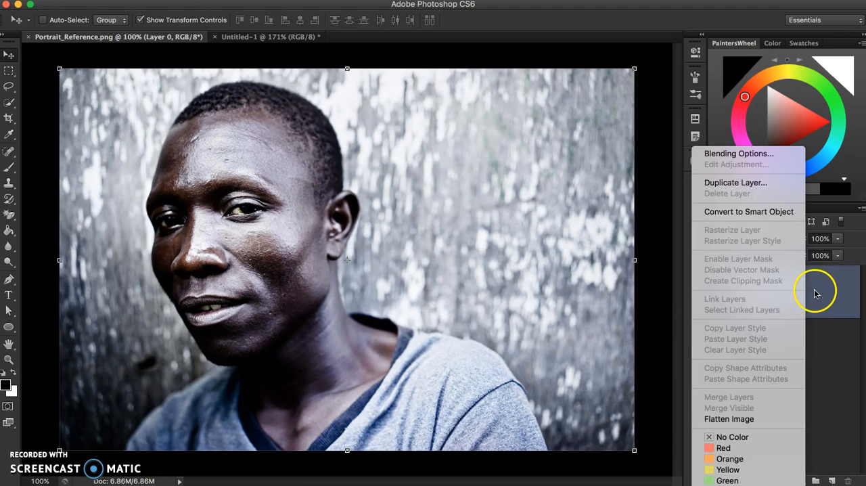
pyautogui.click(753, 184)
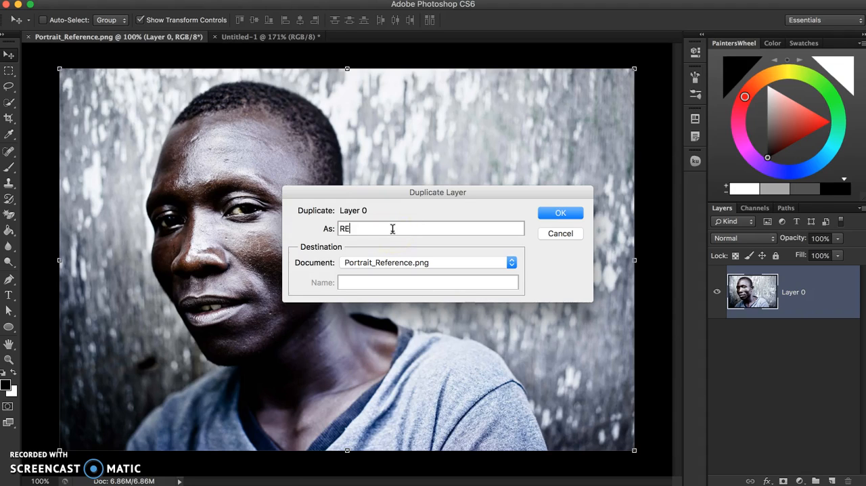
pyautogui.click(390, 261)
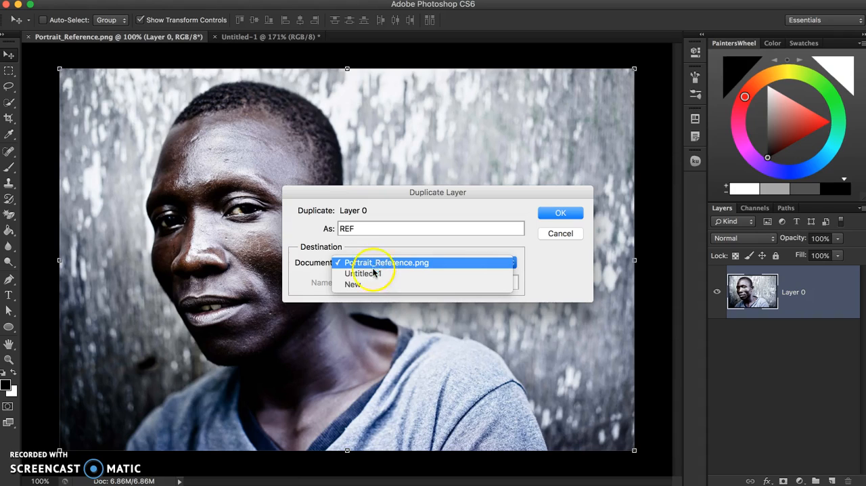
pyautogui.click(364, 274)
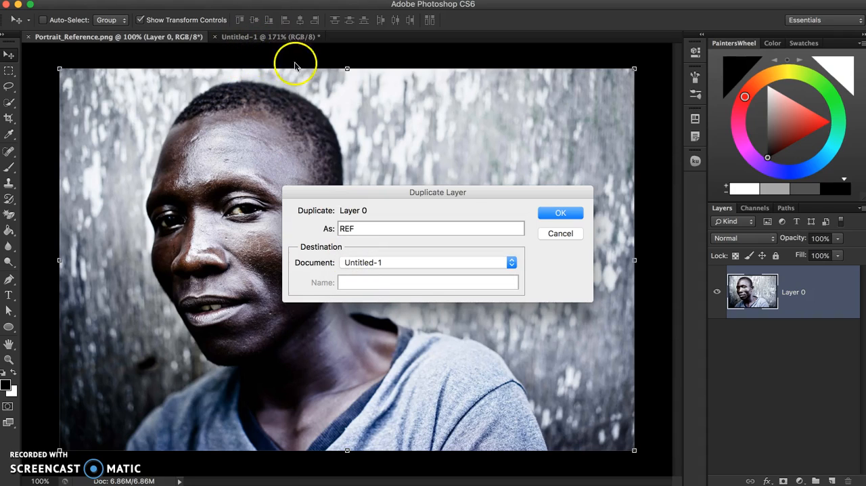
pyautogui.click(559, 214)
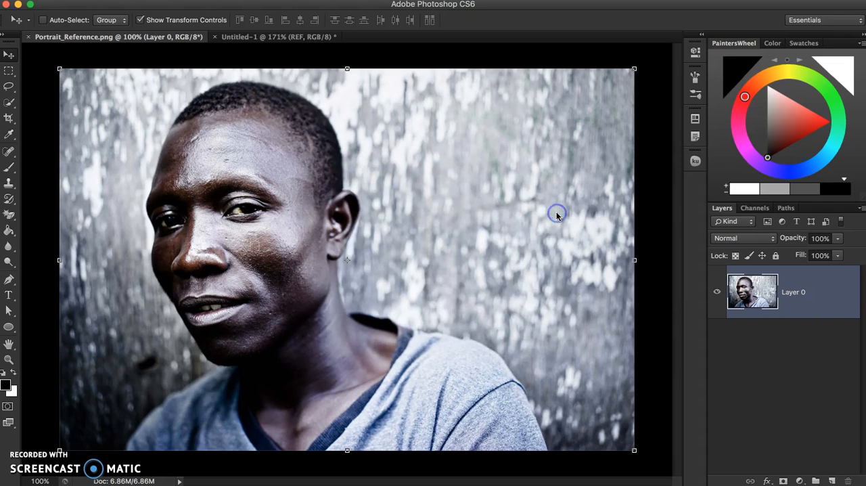
# Scale the REF layer in Untitled-1 down to about 42% so the whole portrait fits the canvas width
pyautogui.click(284, 38)
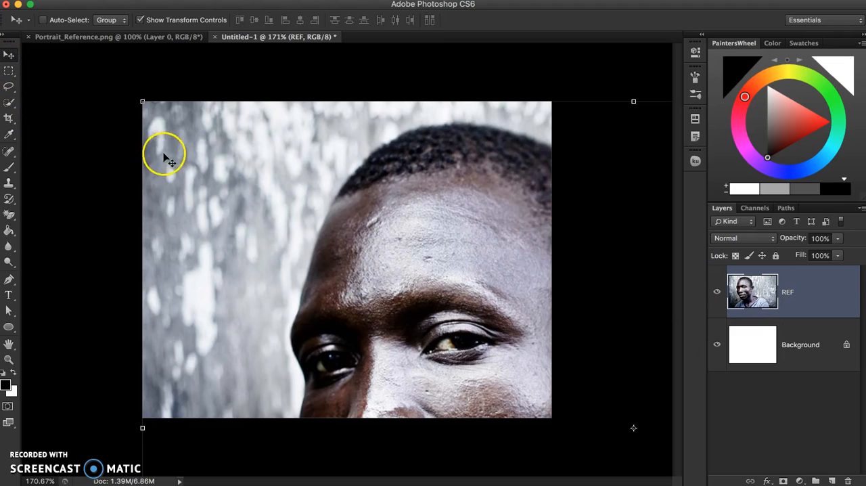
pyautogui.moveTo(143, 99); pyautogui.dragTo(372, 311)
pyautogui.moveTo(469, 341); pyautogui.dragTo(278, 193)
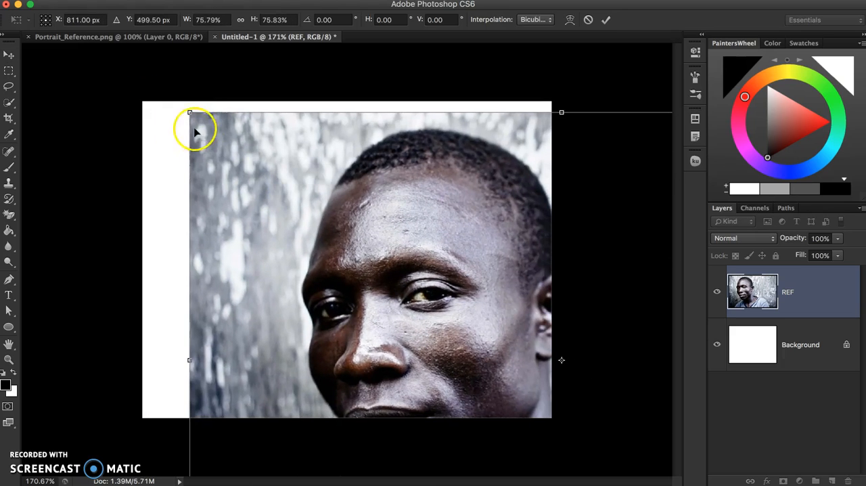
pyautogui.moveTo(190, 112); pyautogui.dragTo(461, 344)
pyautogui.moveTo(534, 367); pyautogui.dragTo(262, 201)
pyautogui.moveTo(210, 143); pyautogui.dragTo(271, 183)
pyautogui.moveTo(350, 238); pyautogui.dragTo(221, 157)
pyautogui.moveTo(527, 358); pyautogui.dragTo(553, 372)
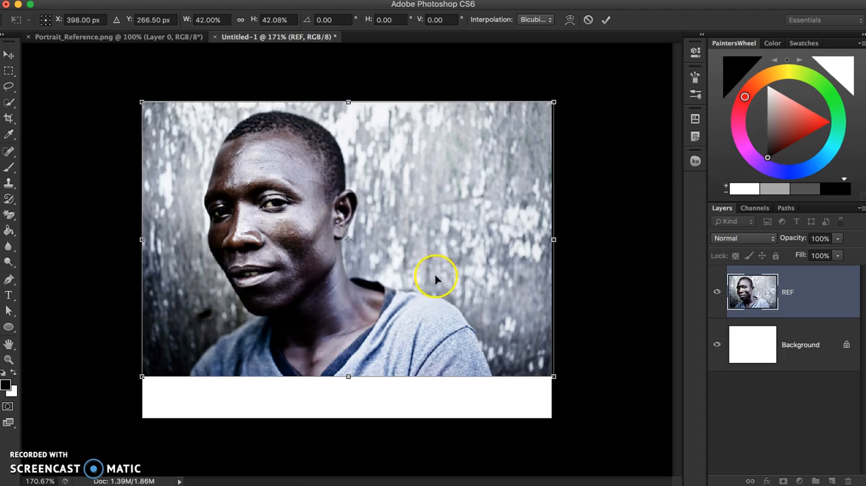
# Move the REF image down until its lower edge lines up with the lower edge of the canvas
pyautogui.moveTo(431, 289); pyautogui.dragTo(433, 310)
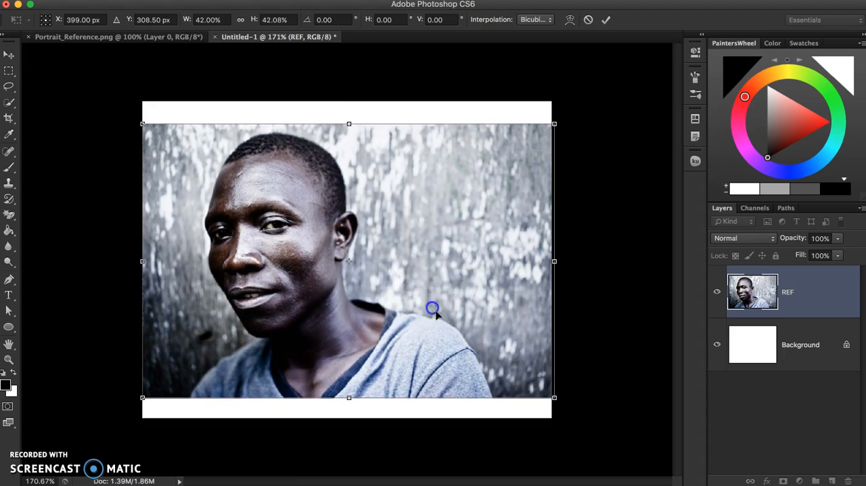
pyautogui.moveTo(477, 336)
pyautogui.mouseDown()
pyautogui.moveTo(478, 355)
pyautogui.moveTo(477, 333)
pyautogui.mouseUp()
pyautogui.moveTo(499, 294); pyautogui.dragTo(499, 313)
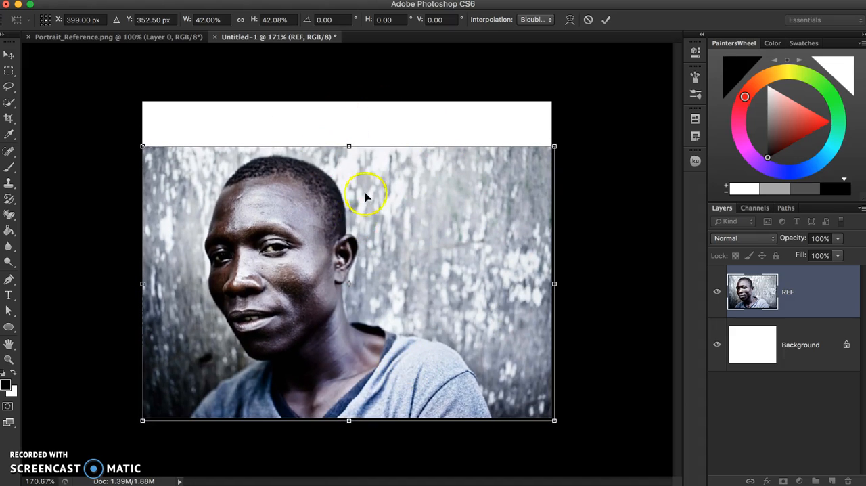
pyautogui.moveTo(467, 212)
pyautogui.mouseDown()
pyautogui.moveTo(466, 182)
pyautogui.moveTo(467, 208)
pyautogui.mouseUp()
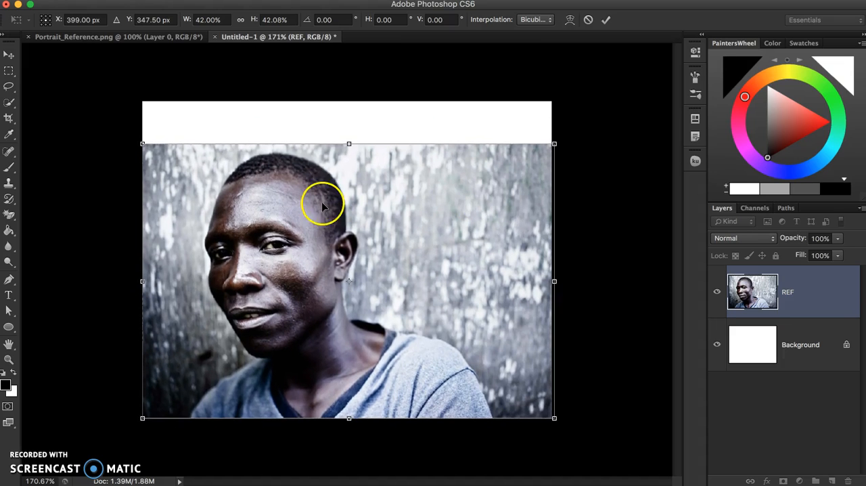
# Enlarge the REF layer to about 48.7% so it covers the whole canvas, and apply the transformation
pyautogui.moveTo(142, 144); pyautogui.dragTo(102, 120)
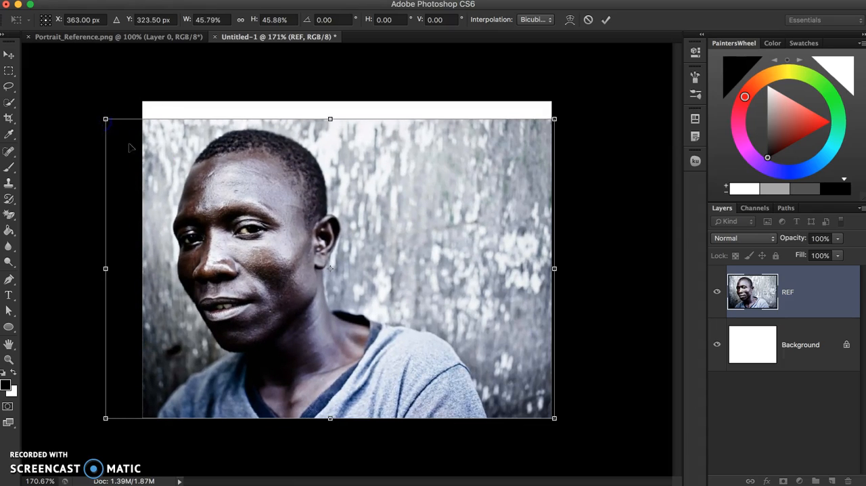
pyautogui.moveTo(555, 119); pyautogui.dragTo(584, 100)
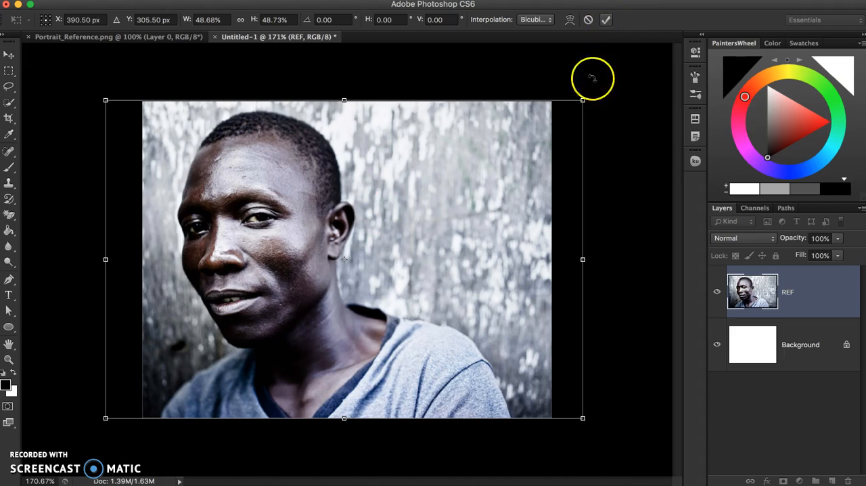
pyautogui.press('Return')
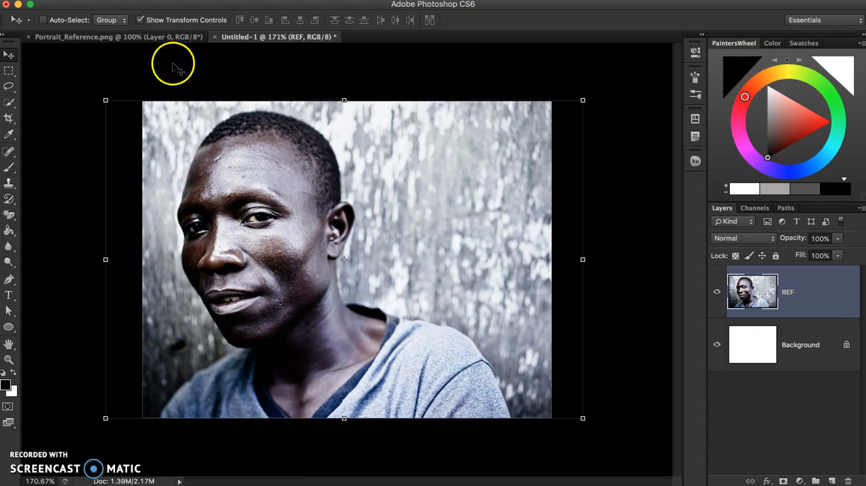
# Close Portrait_Reference.png and save the new document to the Desktop as Vector Portrait.psd in Photoshop format
pyautogui.click(116, 39)
pyautogui.click(28, 38)
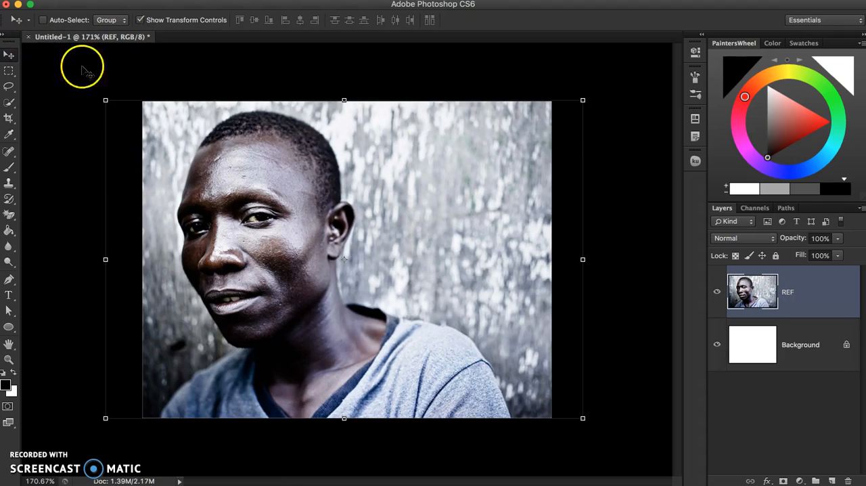
pyautogui.click(95, 0)
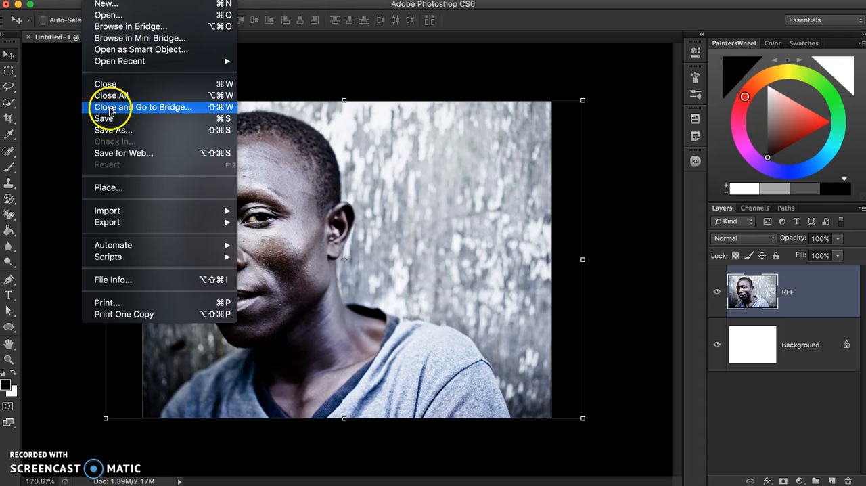
pyautogui.click(113, 122)
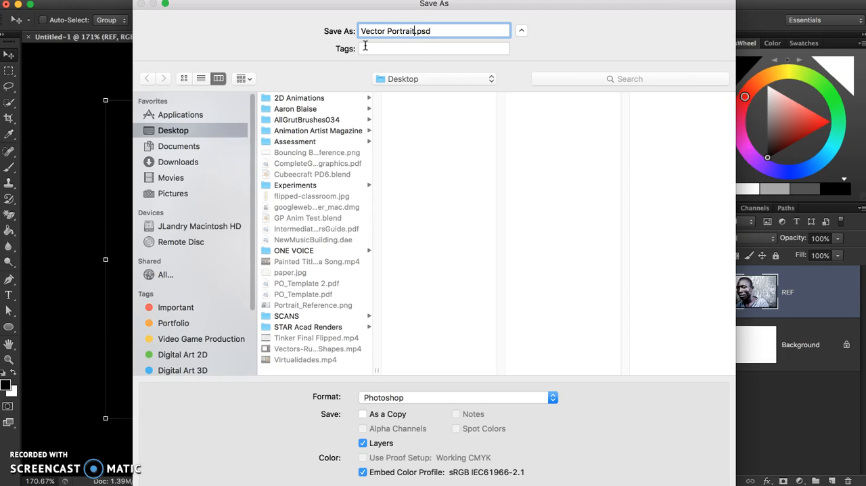
pyautogui.press('Return')
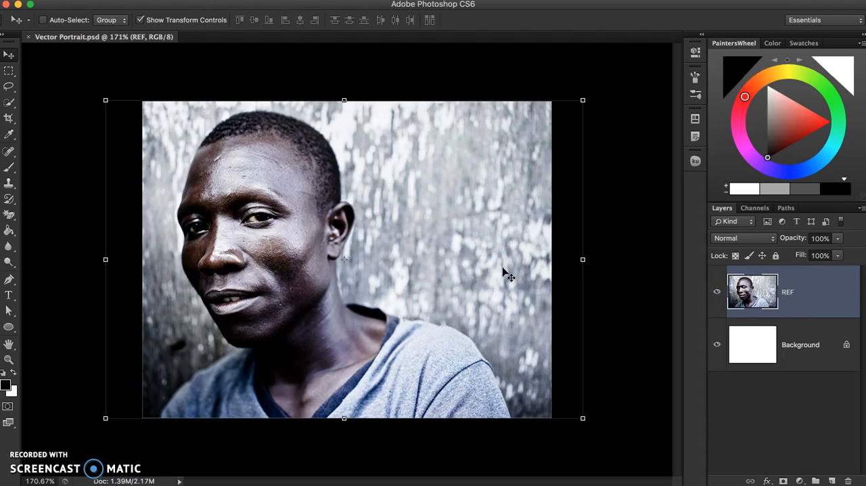
# Duplicate the REF layer and rename the copy Posterize
pyautogui.press('super+j')
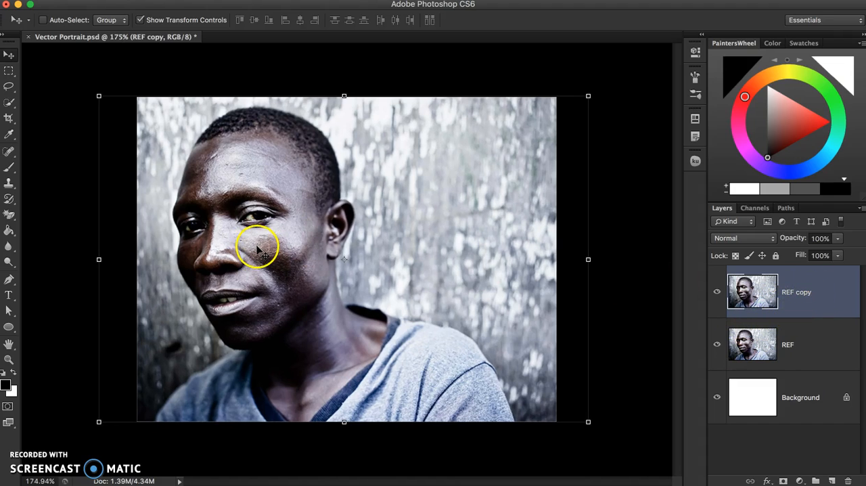
pyautogui.scroll(6, 264, 249)
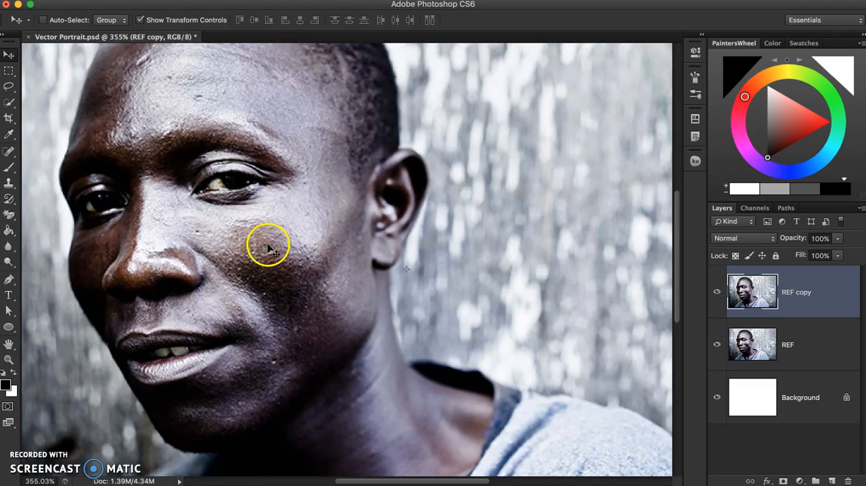
pyautogui.moveTo(286, 183); pyautogui.dragTo(357, 255)
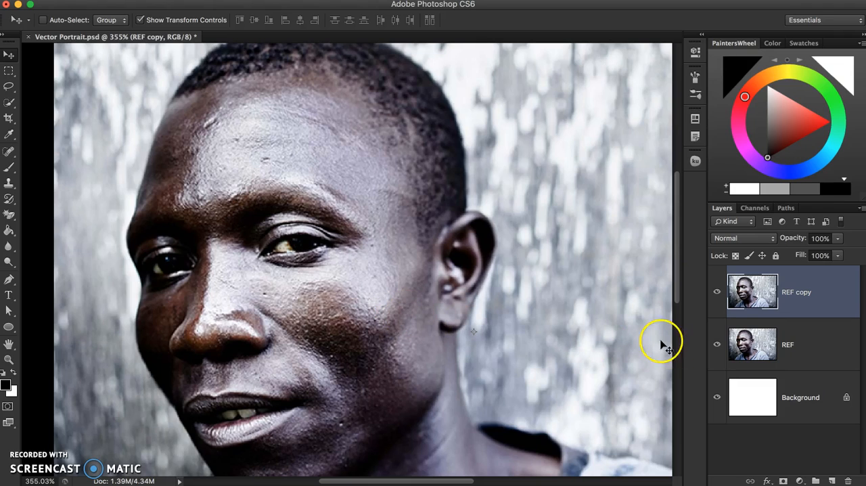
pyautogui.doubleClick(790, 293)
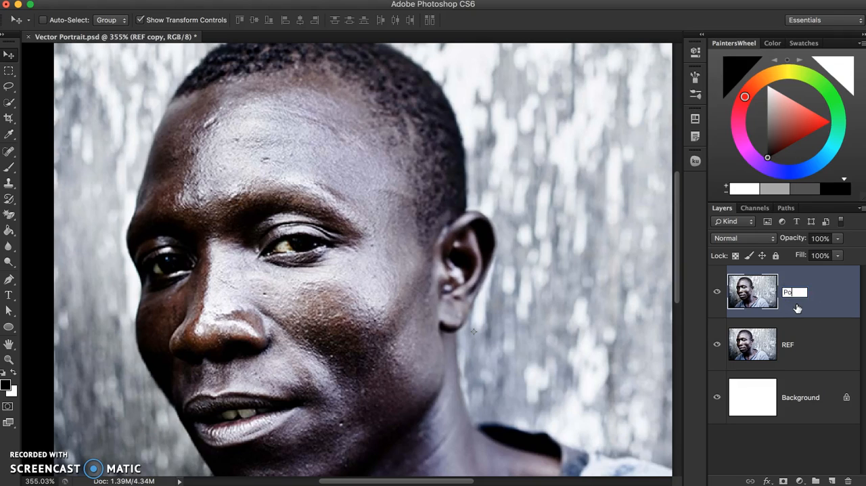
pyautogui.write('Posterize')
pyautogui.press('Return')
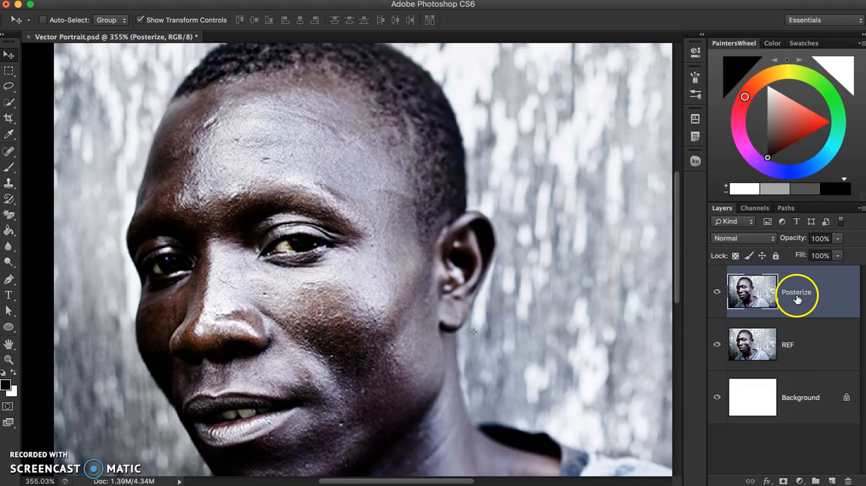
# Apply a Posterize adjustment with 5 levels to the Posterize layer
pyautogui.click(146, 1)
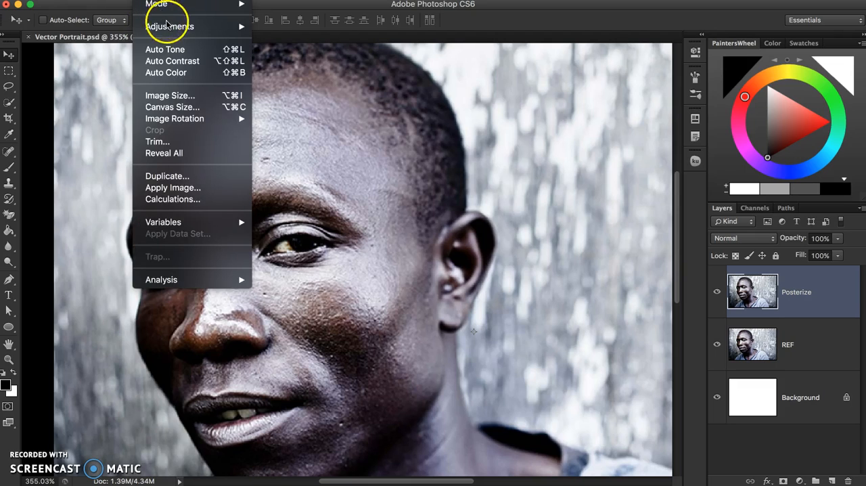
pyautogui.moveTo(170, 26)
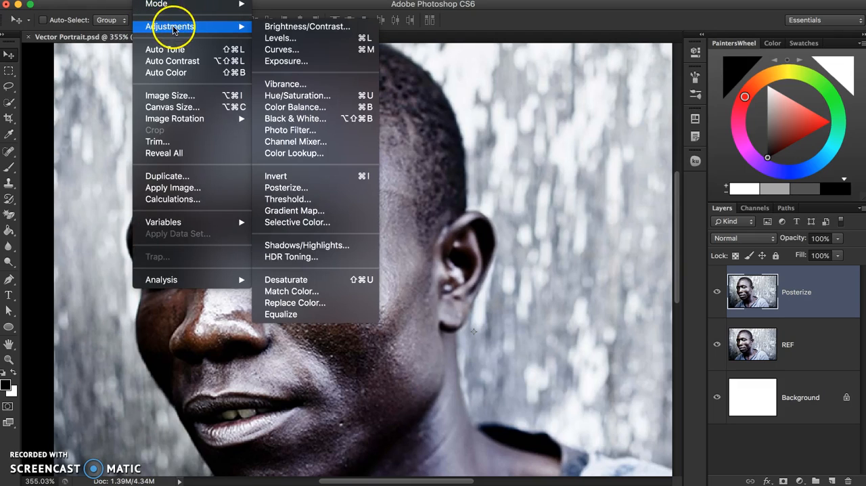
pyautogui.click(300, 191)
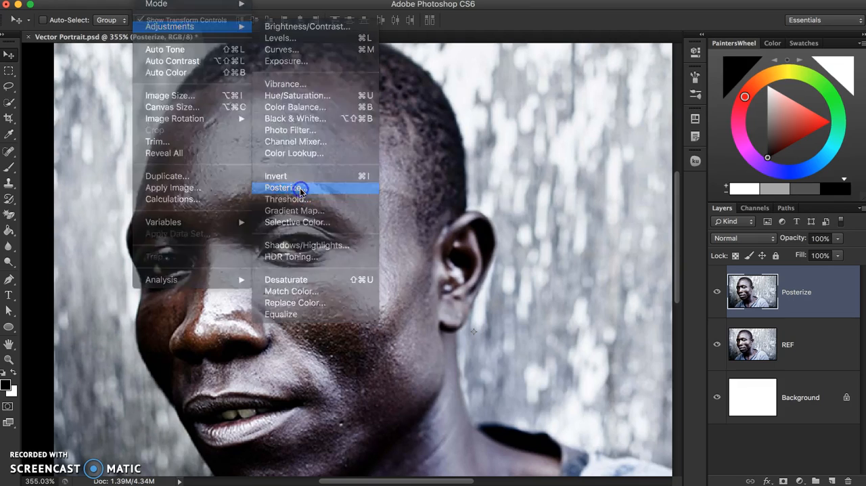
pyautogui.moveTo(470, 88); pyautogui.dragTo(471, 106)
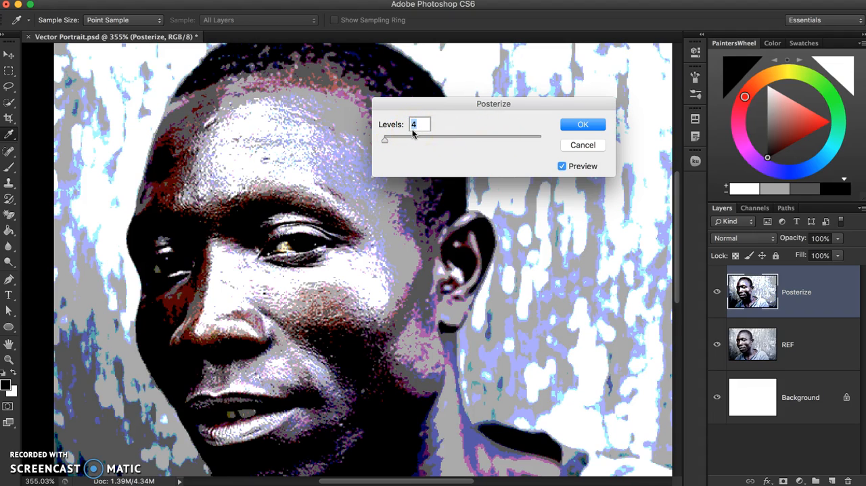
pyautogui.moveTo(387, 144); pyautogui.dragTo(384, 140)
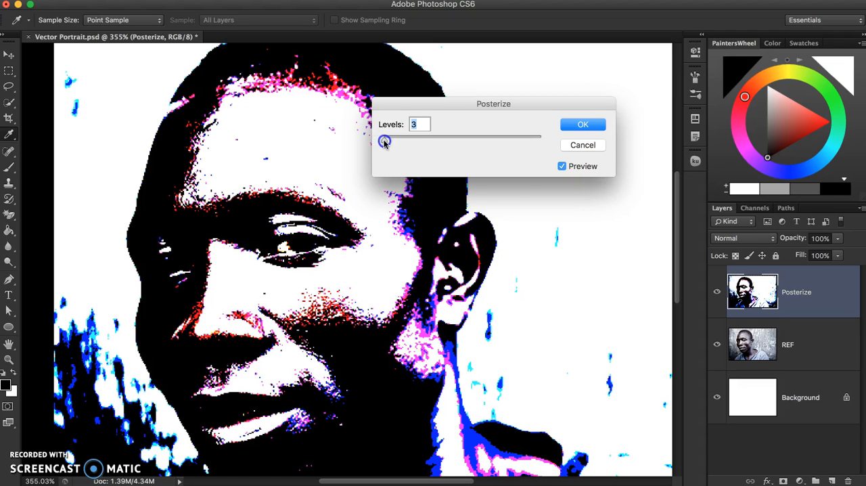
pyautogui.moveTo(384, 140); pyautogui.dragTo(385, 142)
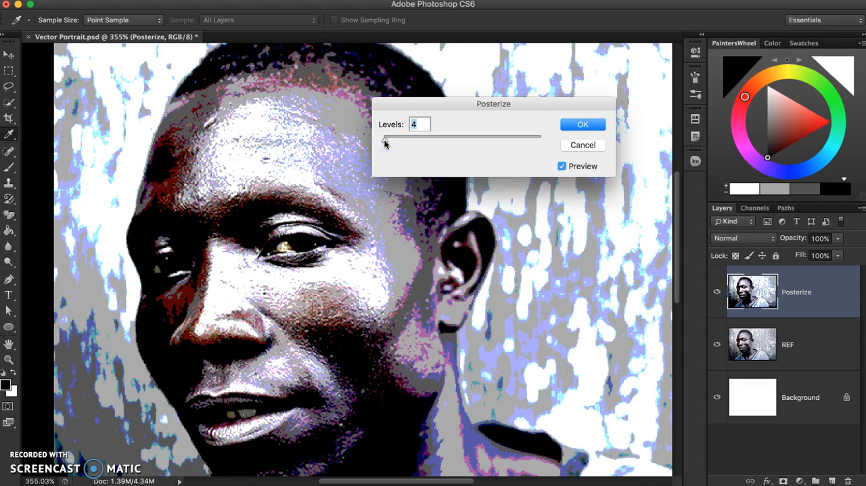
pyautogui.moveTo(409, 104); pyautogui.dragTo(465, 94)
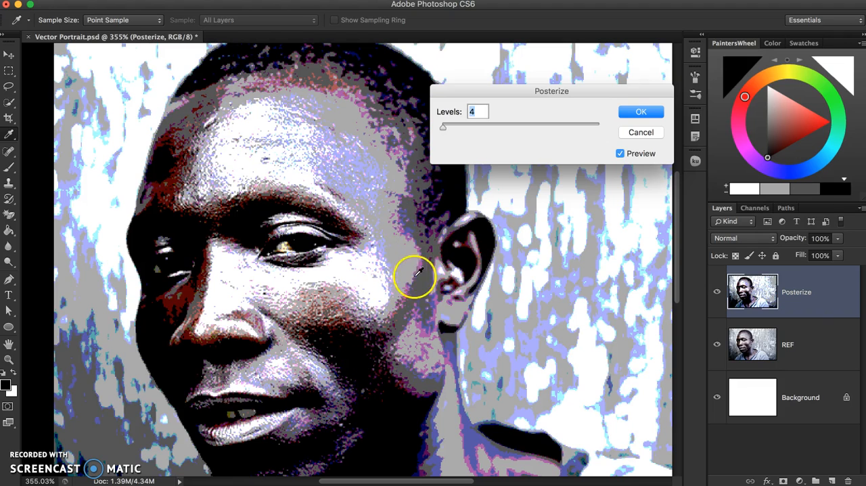
pyautogui.moveTo(442, 127); pyautogui.dragTo(449, 127)
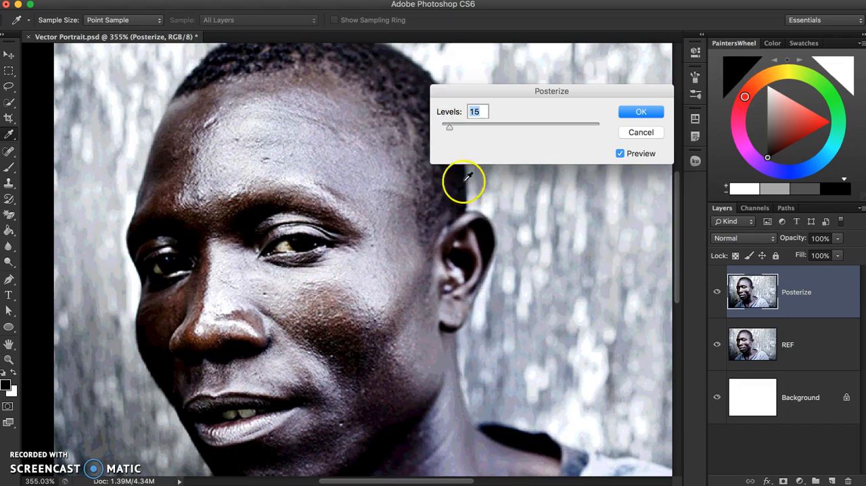
pyautogui.moveTo(448, 126); pyautogui.dragTo(446, 130)
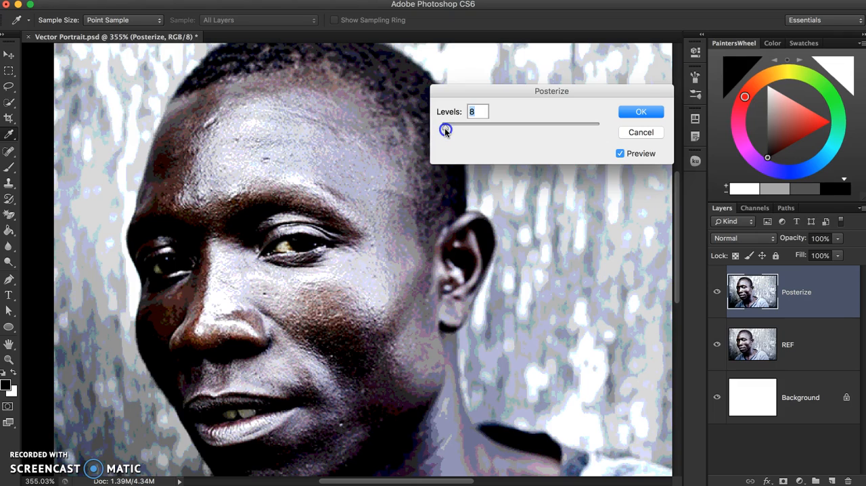
pyautogui.moveTo(445, 130); pyautogui.dragTo(444, 132)
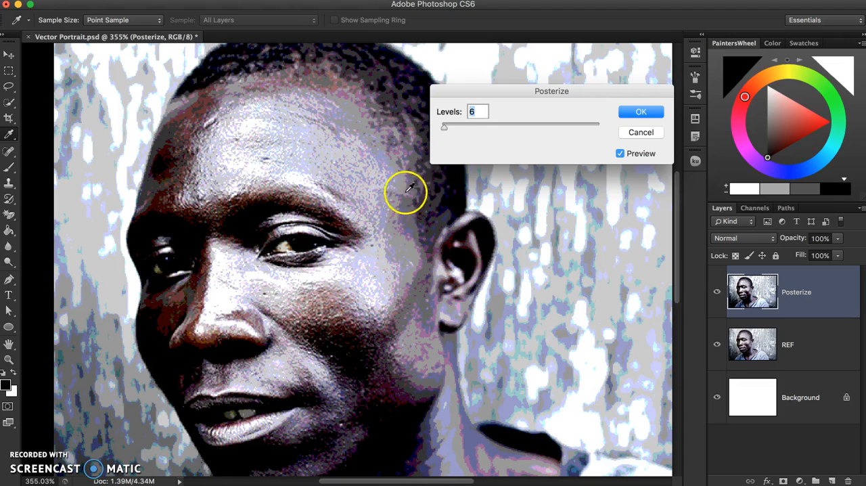
pyautogui.moveTo(445, 131); pyautogui.dragTo(451, 156)
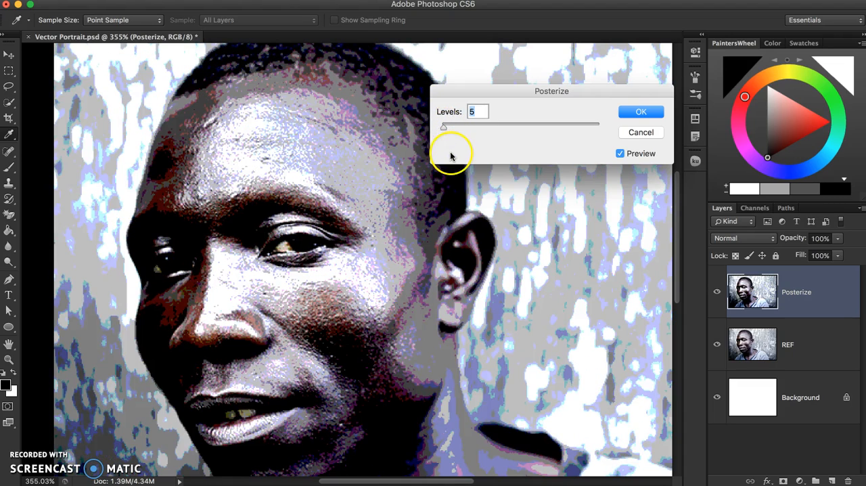
pyautogui.click(637, 113)
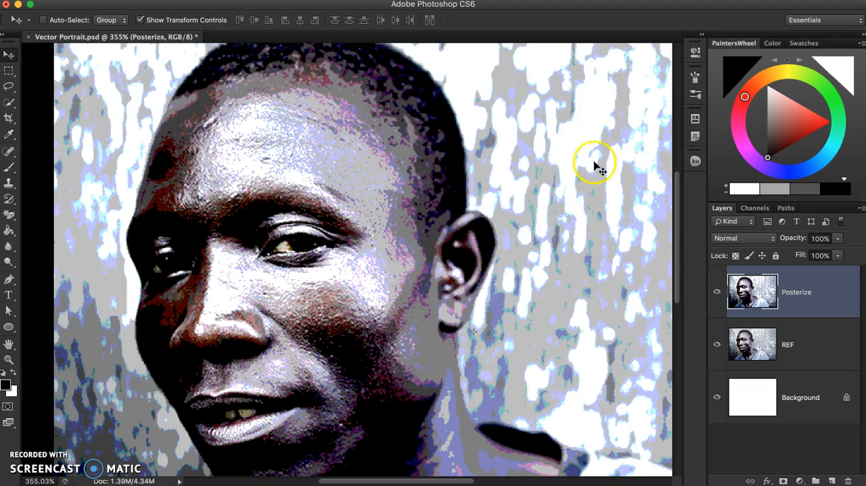
# Compare the posterized portrait with the original reference by switching the Posterize layer's visibility off and on
pyautogui.click(717, 294)
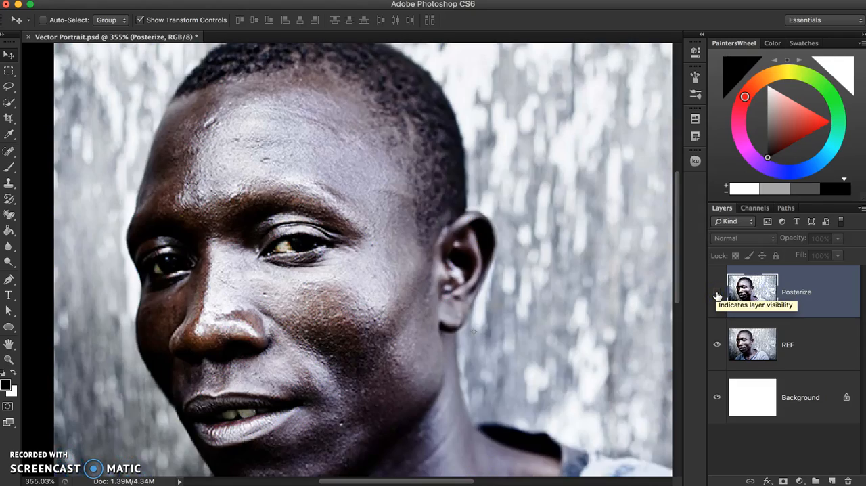
pyautogui.click(717, 294)
pyautogui.click(717, 294)
pyautogui.click(717, 293)
pyautogui.click(717, 294)
pyautogui.click(717, 293)
pyautogui.click(717, 294)
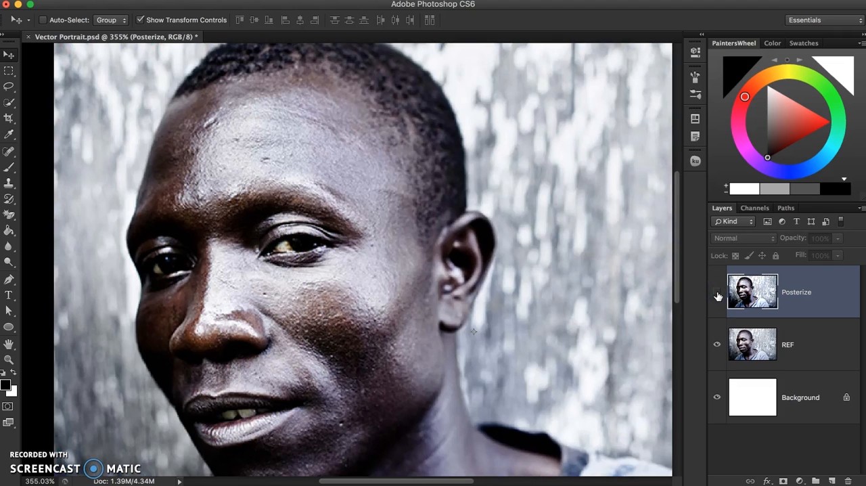
pyautogui.click(717, 294)
# Hide the REF layer and keep the Posterize layer visible above the white background
pyautogui.click(718, 346)
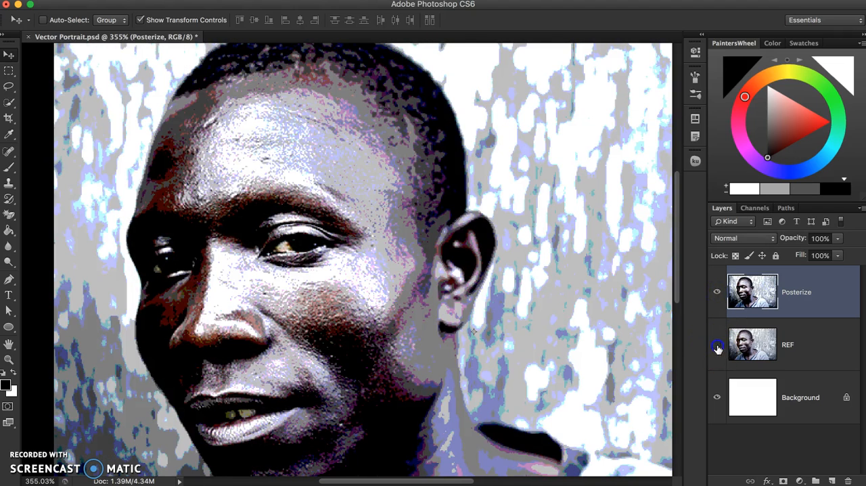
pyautogui.click(718, 294)
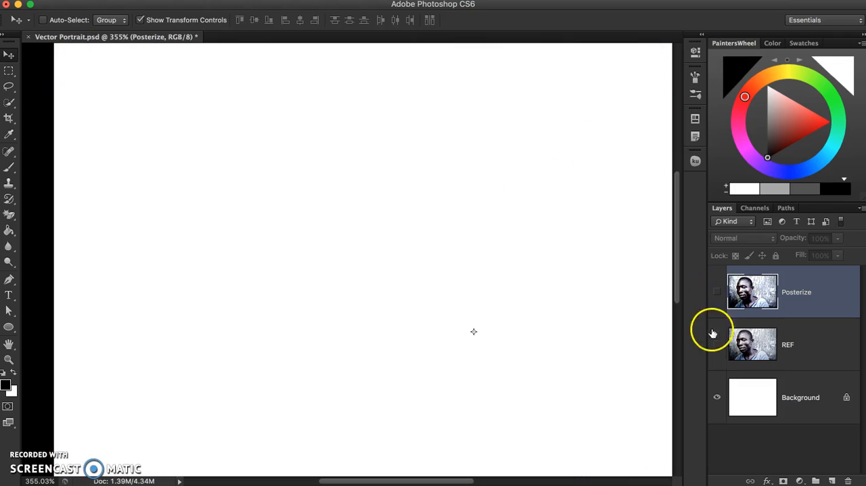
pyautogui.click(718, 293)
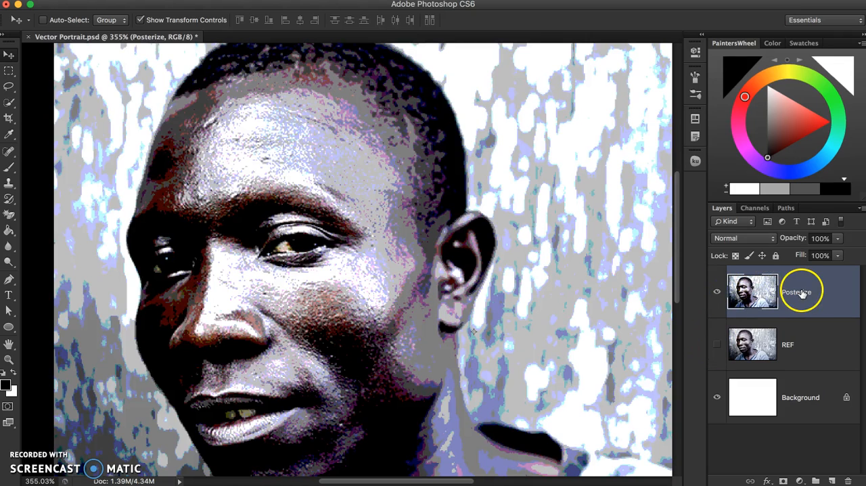
# Reduce the Posterize layer's opacity to 57% and leave no layer selected
pyautogui.click(837, 239)
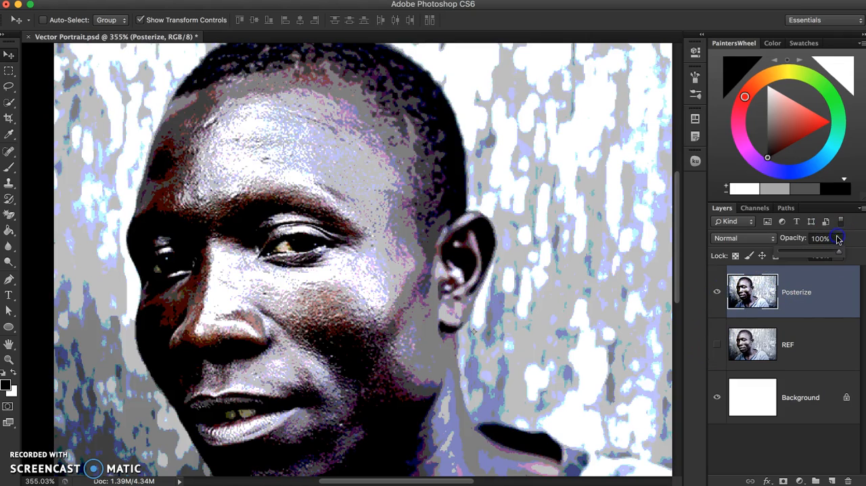
pyautogui.moveTo(825, 252); pyautogui.dragTo(814, 253)
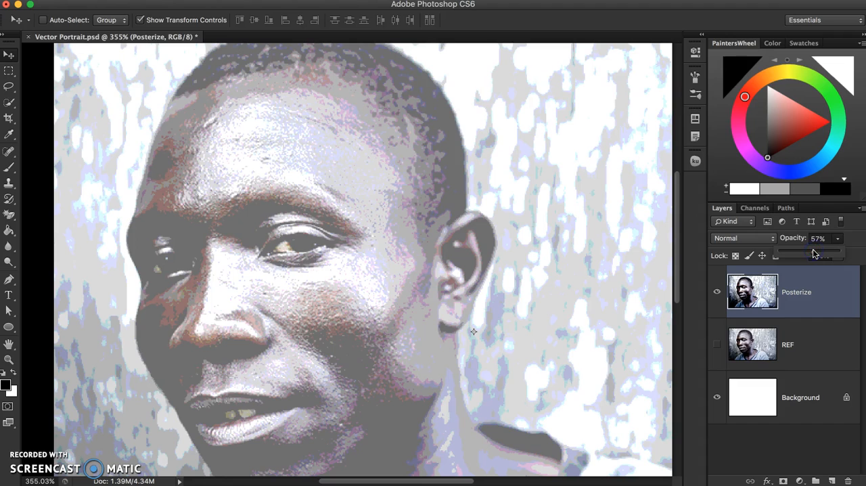
pyautogui.click(820, 444)
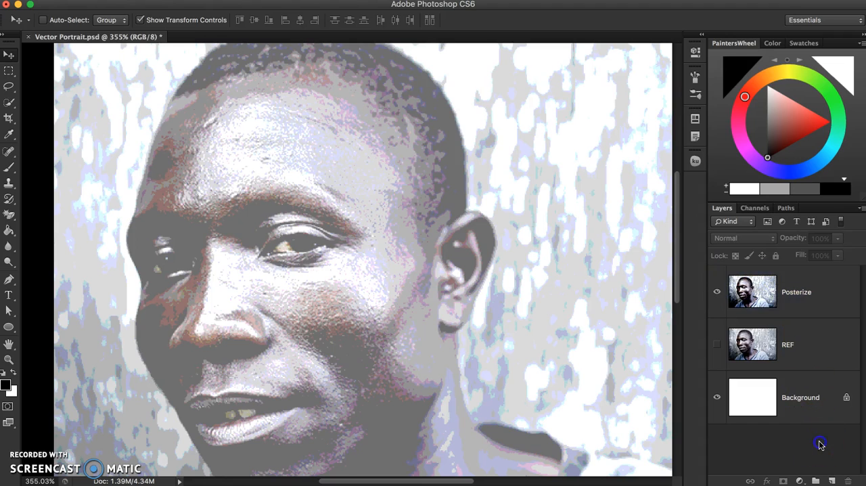
# Activate the Pen tool in Shape mode for tracing the eye, and review its Rubber Band and New Layer options
pyautogui.scroll(5, 257, 287)
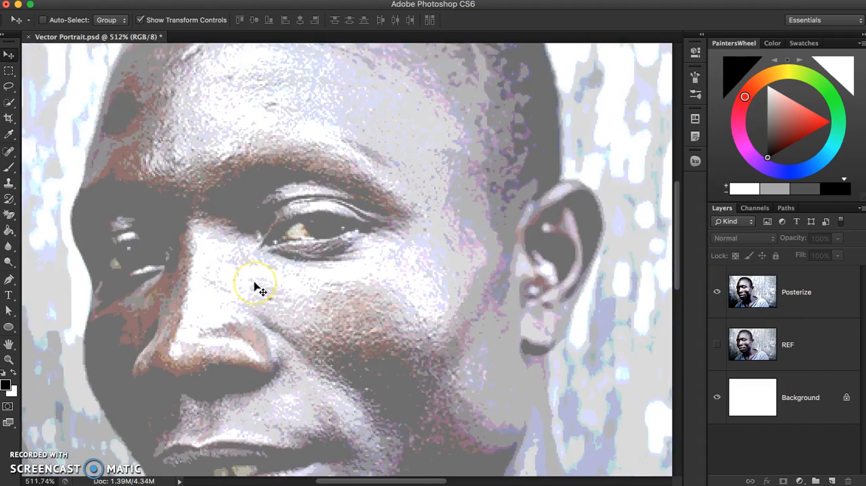
pyautogui.scroll(2, 257, 287)
pyautogui.moveTo(372, 251); pyautogui.dragTo(402, 314)
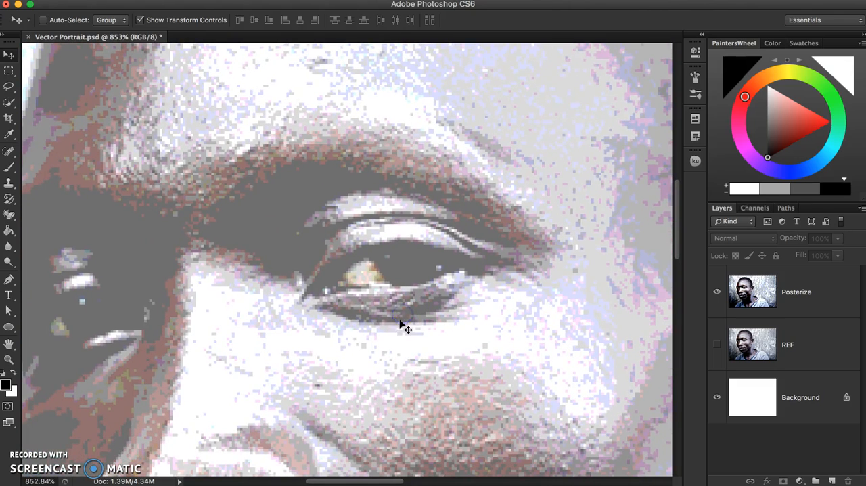
pyautogui.click(9, 279)
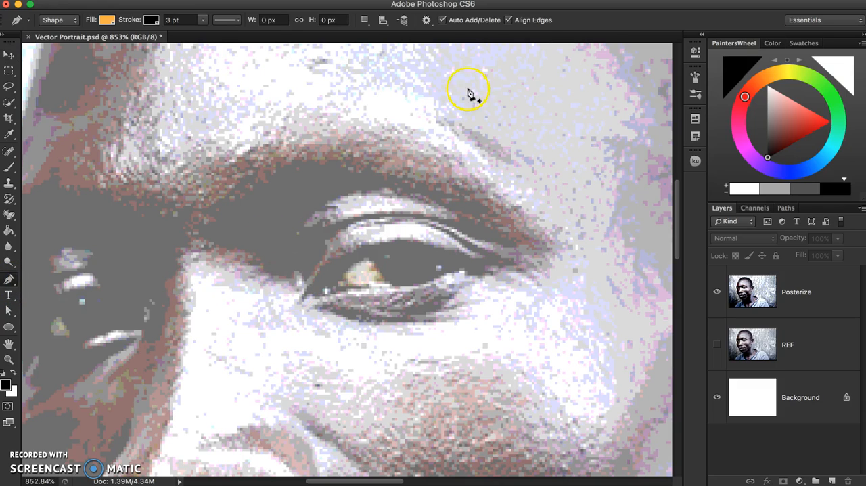
pyautogui.click(427, 19)
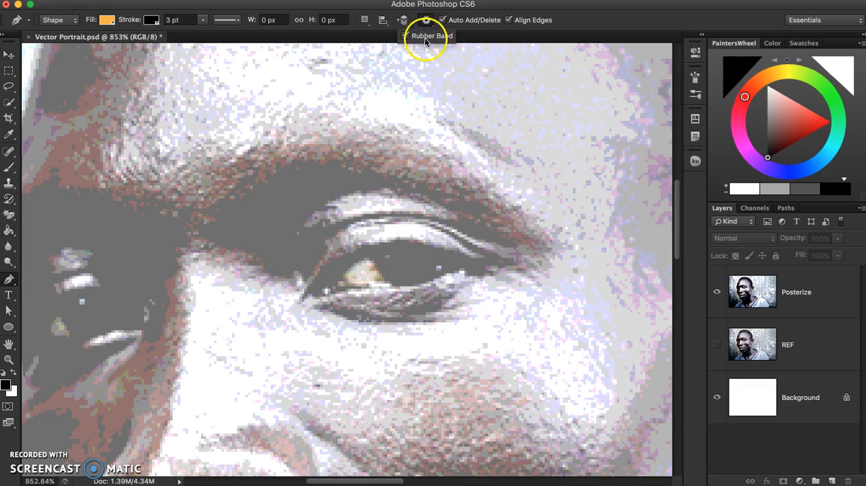
pyautogui.click(425, 40)
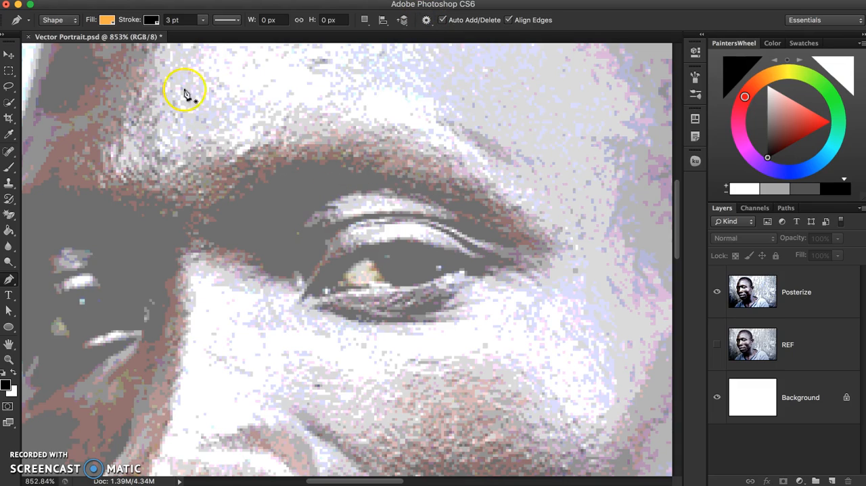
pyautogui.click(365, 19)
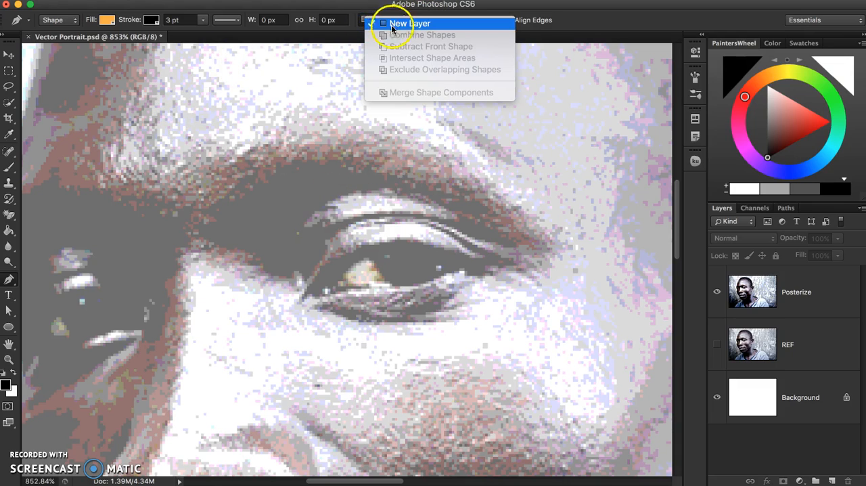
pyautogui.click(389, 7)
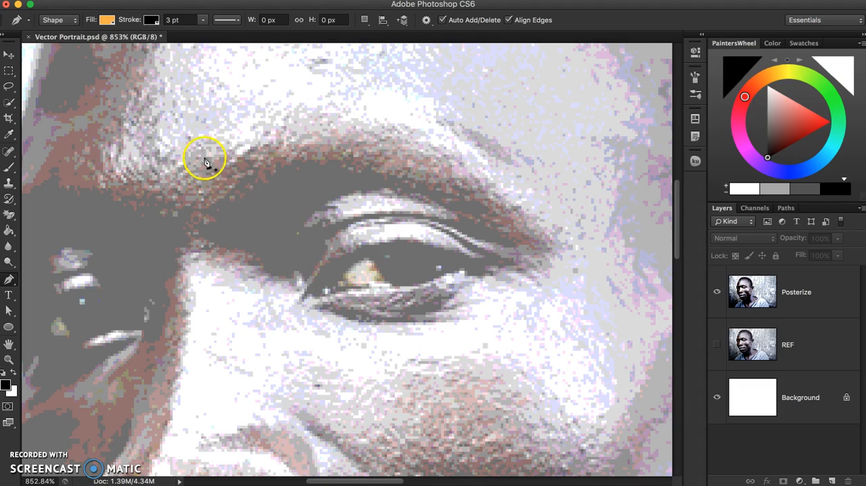
# Set both the fill and the stroke of the Pen tool's shapes to no color
pyautogui.click(107, 19)
pyautogui.click(56, 45)
pyautogui.click(159, 7)
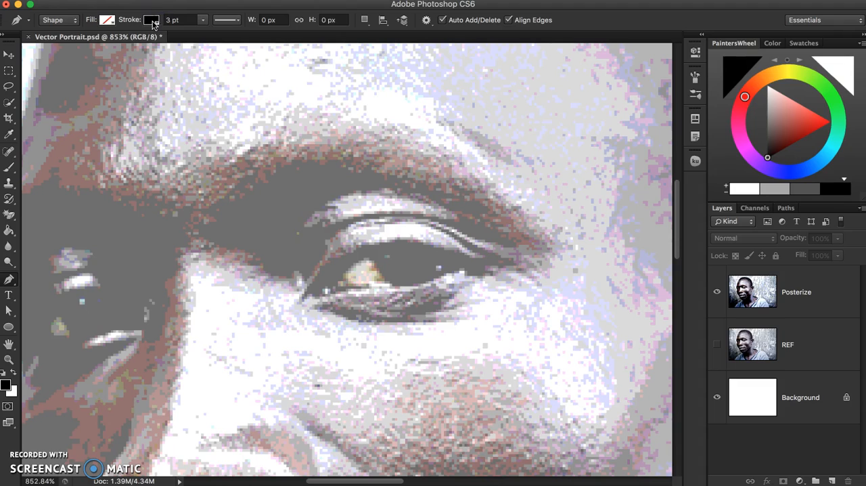
pyautogui.click(152, 22)
pyautogui.click(100, 44)
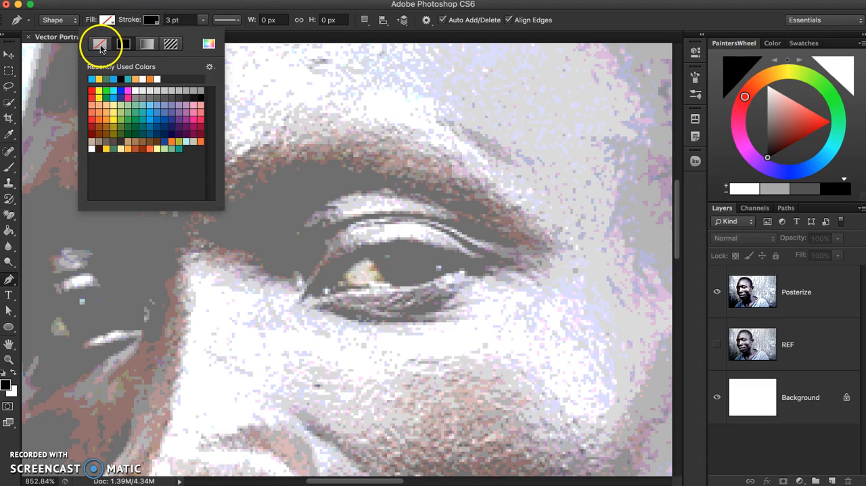
pyautogui.click(241, 6)
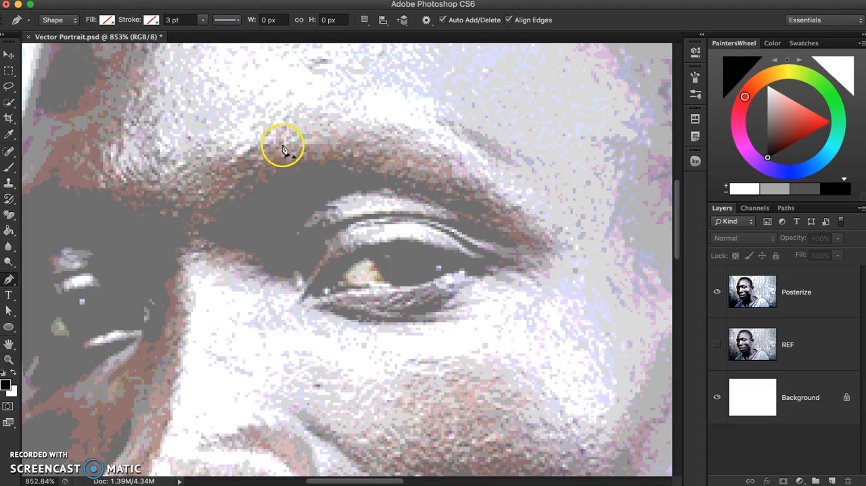
# Start tracing the dark eye-socket shadow with the Pen tool, from the inner eye corner around its nose side and along the edge below the brow
pyautogui.moveTo(298, 298); pyautogui.dragTo(323, 262)
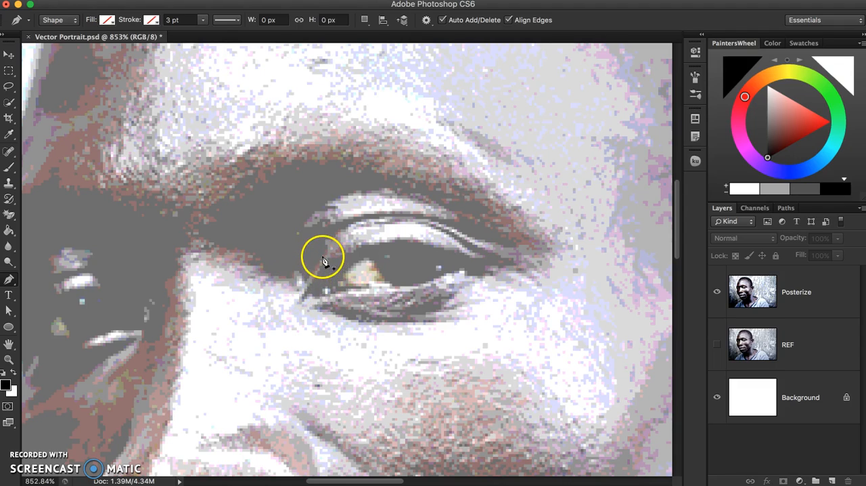
pyautogui.click(277, 279)
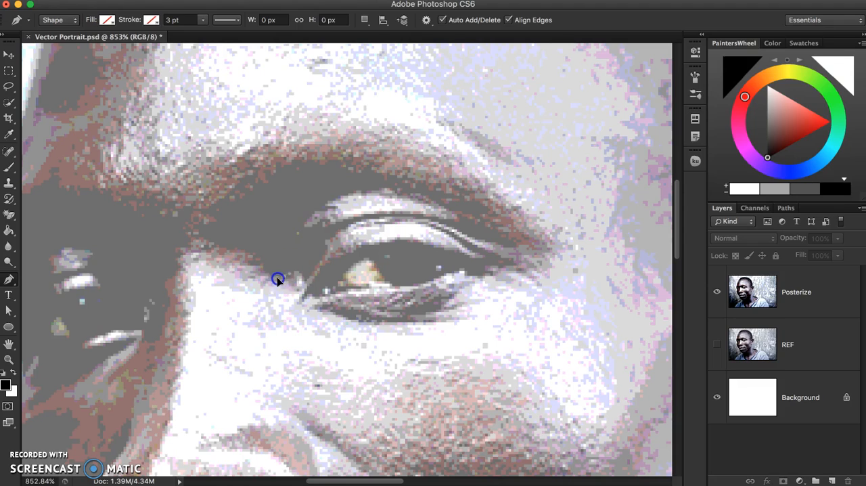
pyautogui.click(255, 254)
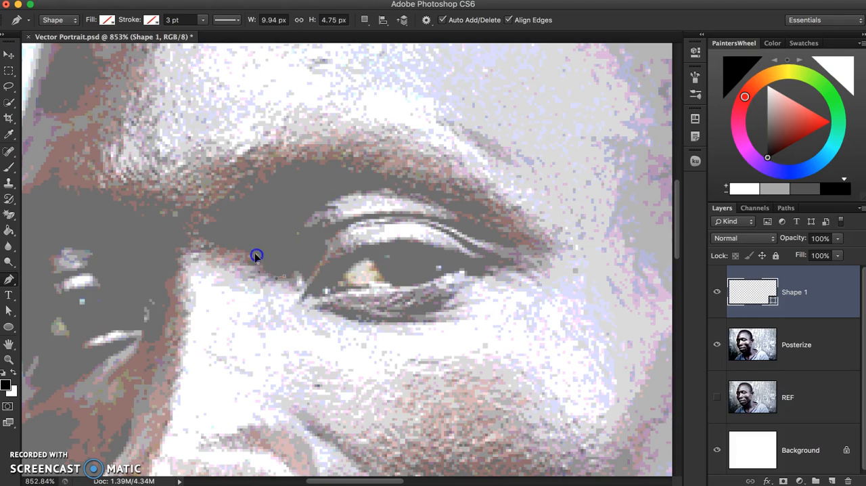
pyautogui.click(224, 248)
pyautogui.click(211, 241)
pyautogui.click(209, 216)
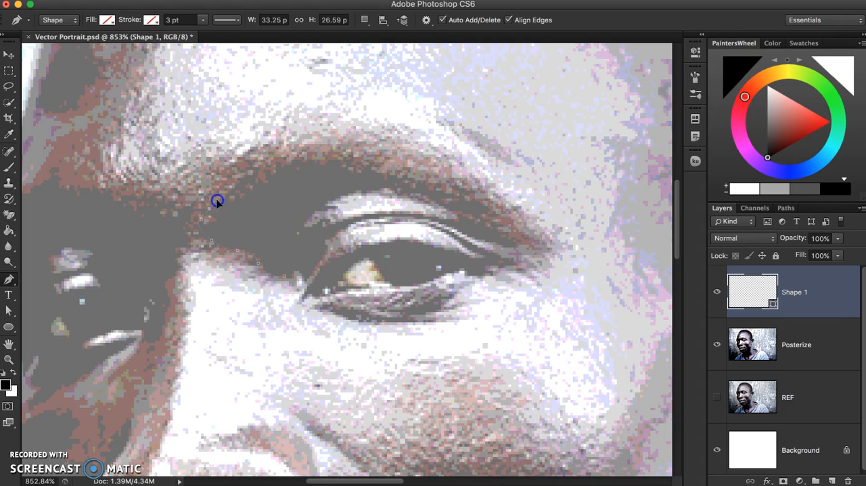
pyautogui.moveTo(217, 200); pyautogui.dragTo(226, 203)
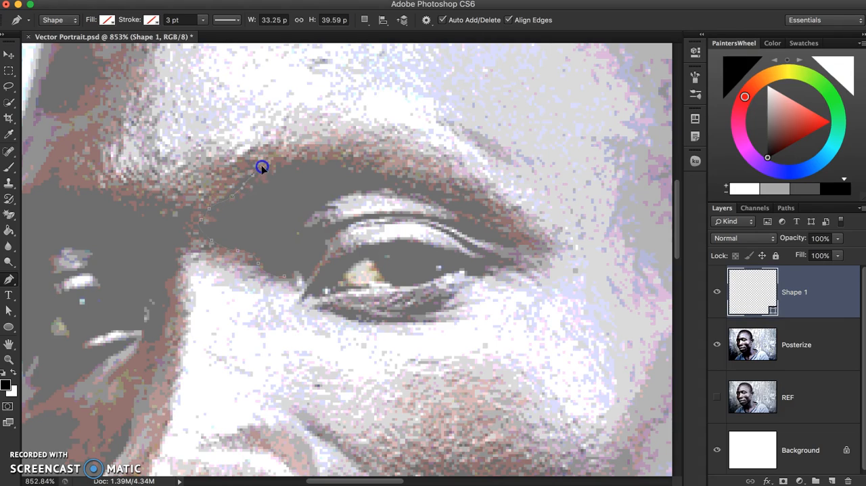
pyautogui.click(278, 165)
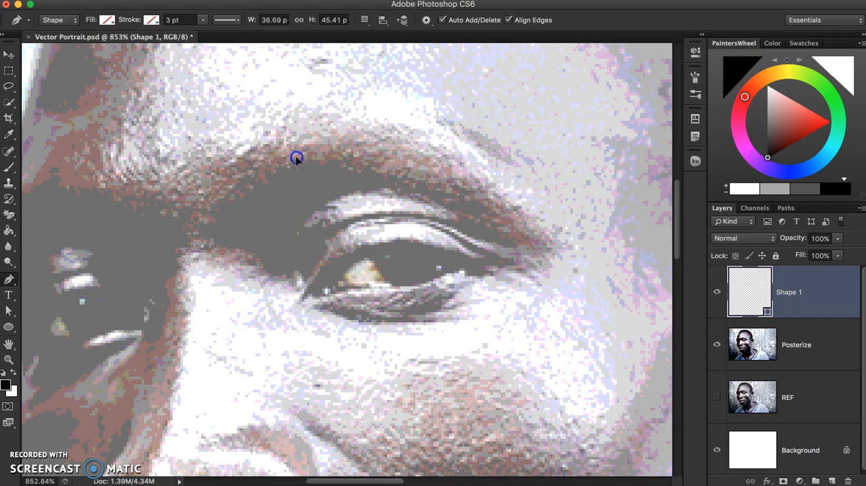
pyautogui.click(332, 160)
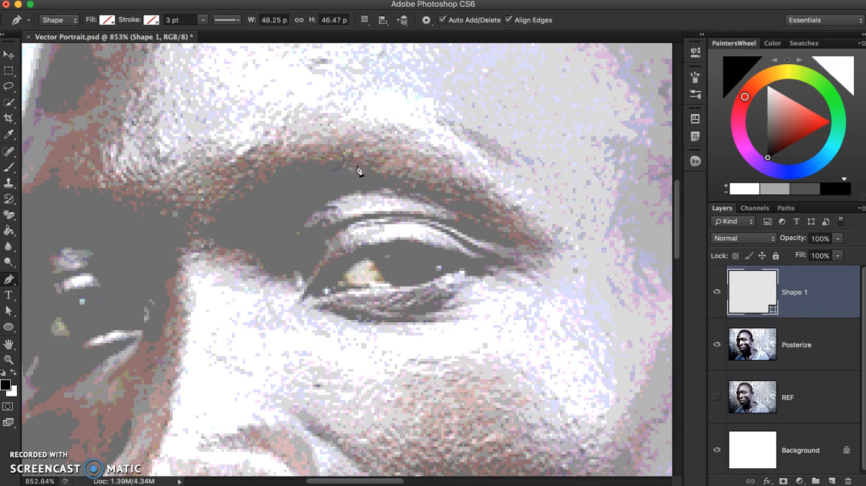
pyautogui.moveTo(366, 169); pyautogui.dragTo(373, 173)
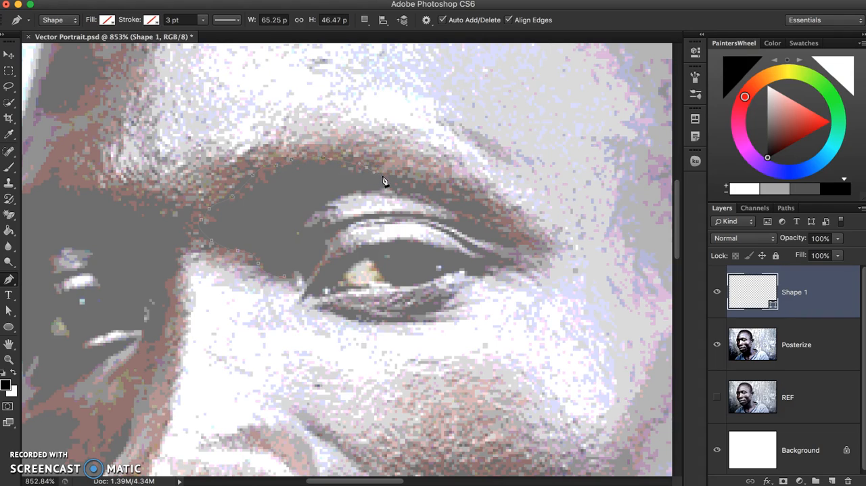
# Give the unfinished socket path a solid black stroke, extend it along the brow edge, and thin the stroke to 1.27 pt
pyautogui.click(151, 20)
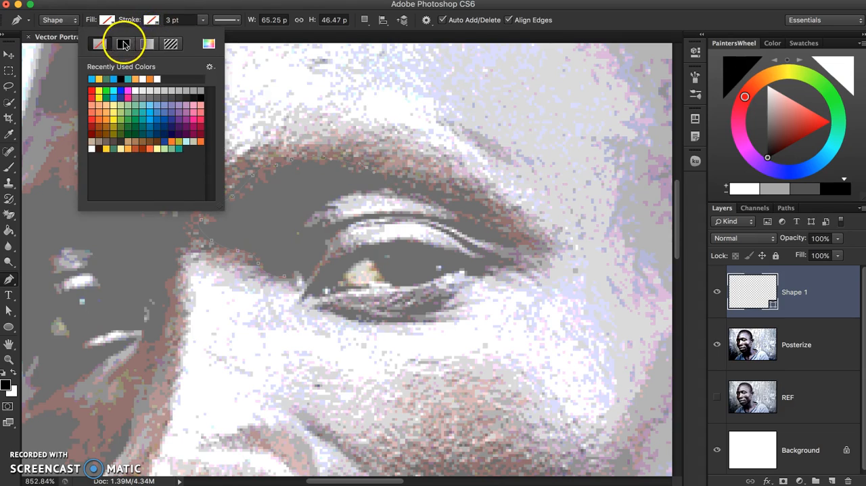
pyautogui.click(123, 45)
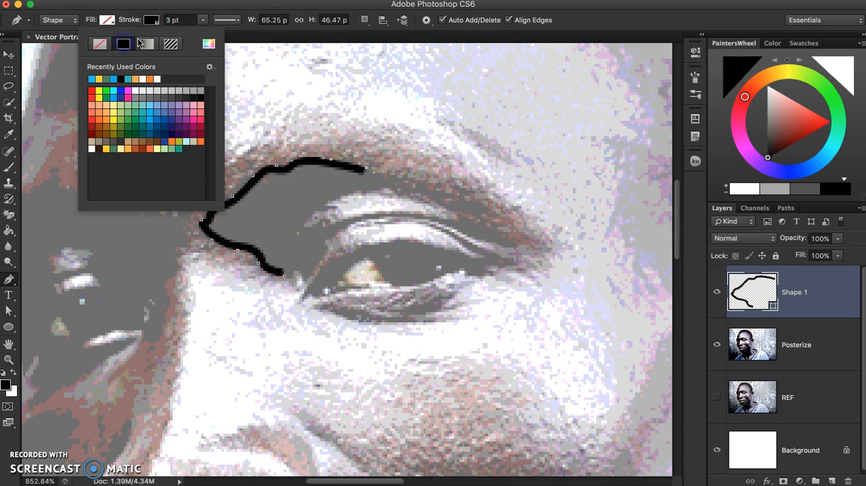
pyautogui.click(386, 176)
pyautogui.click(385, 178)
pyautogui.click(202, 20)
pyautogui.moveTo(202, 36); pyautogui.dragTo(201, 33)
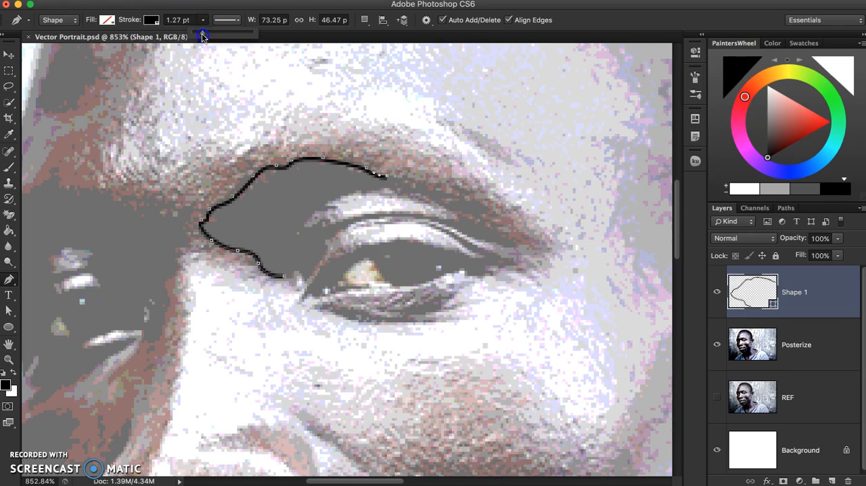
# Continue the socket path to the outer eye corner, return along the upper eyelid crease, and close it at the inner corner
pyautogui.click(421, 184)
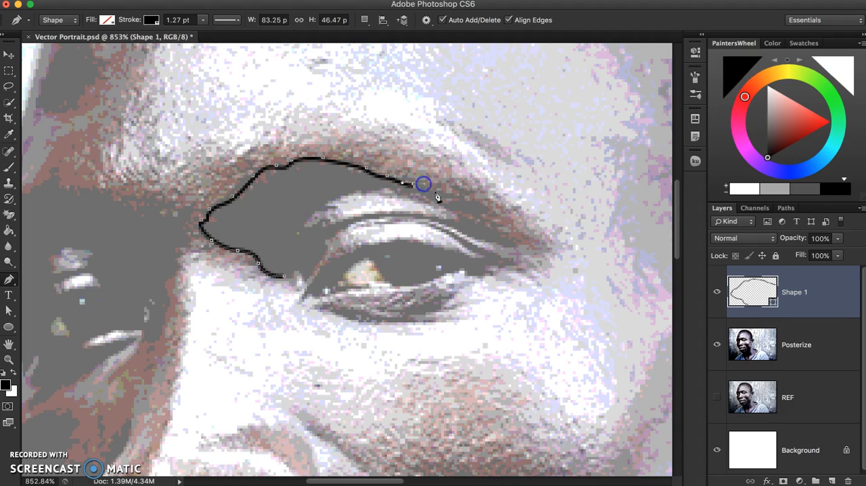
pyautogui.click(471, 198)
pyautogui.click(499, 216)
pyautogui.click(499, 224)
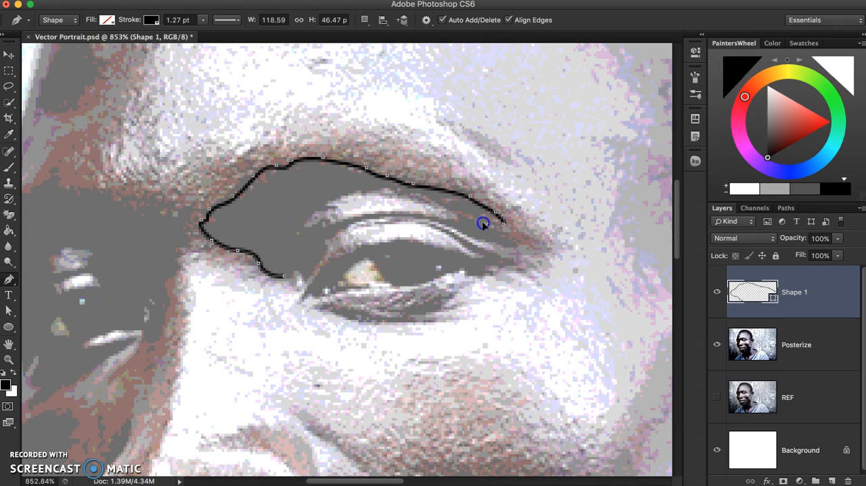
pyautogui.moveTo(481, 223); pyautogui.dragTo(502, 249)
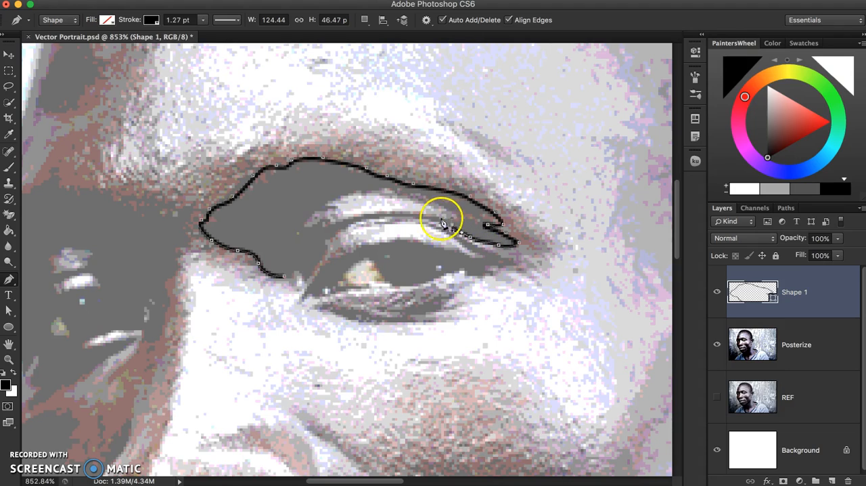
pyautogui.moveTo(391, 216); pyautogui.dragTo(359, 223)
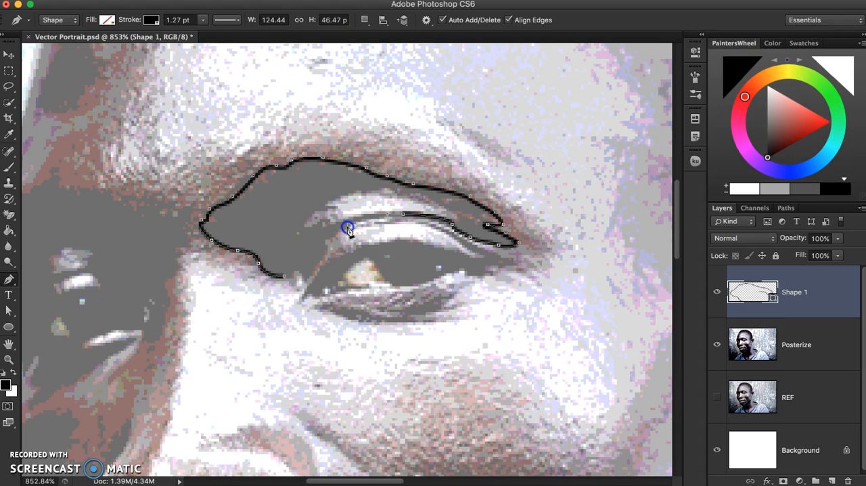
pyautogui.click(340, 232)
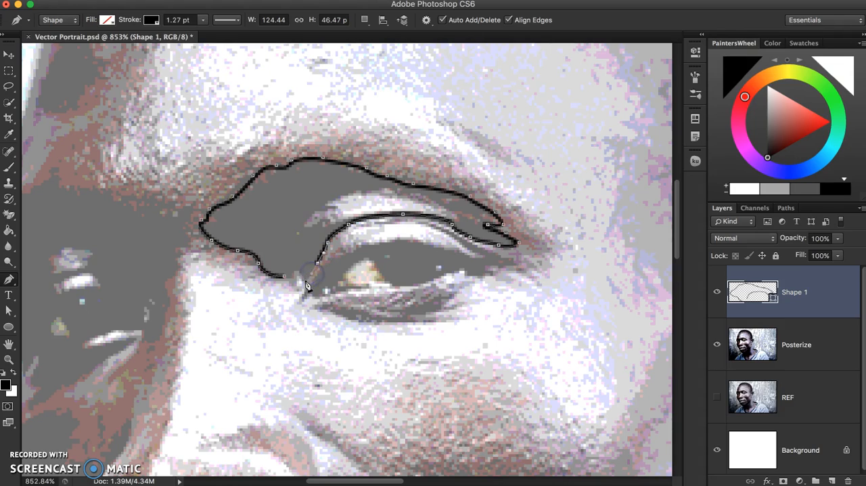
pyautogui.moveTo(299, 279); pyautogui.dragTo(291, 282)
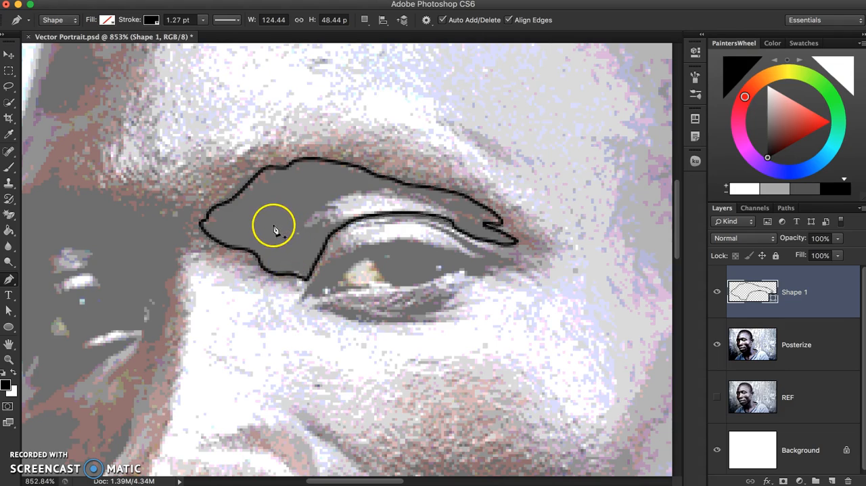
# Remove the stroke from the closed eye-socket shape and fill it with dark blue
pyautogui.click(151, 23)
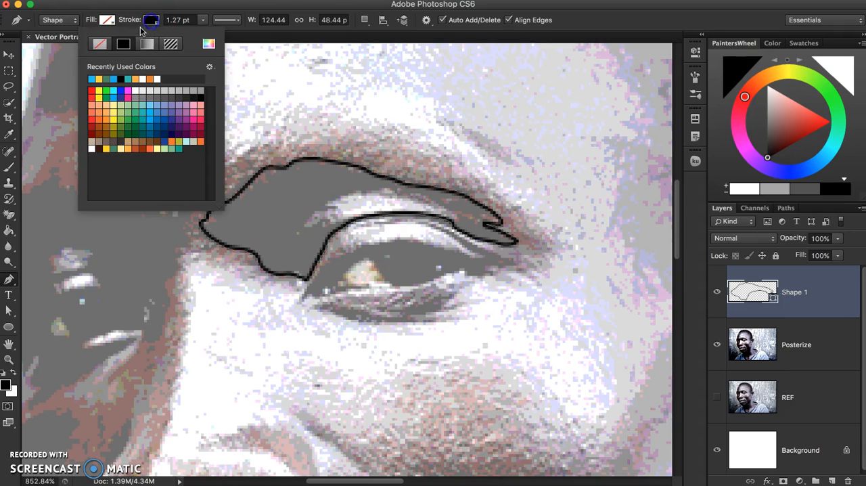
pyautogui.click(101, 44)
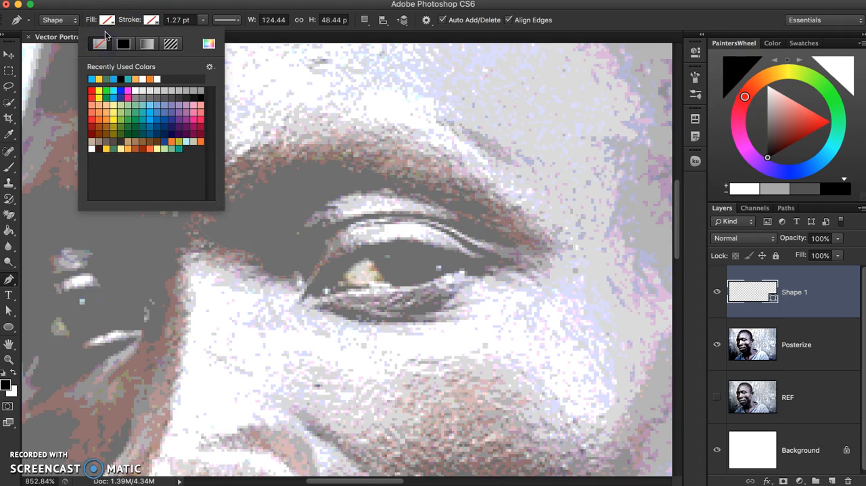
pyautogui.click(106, 21)
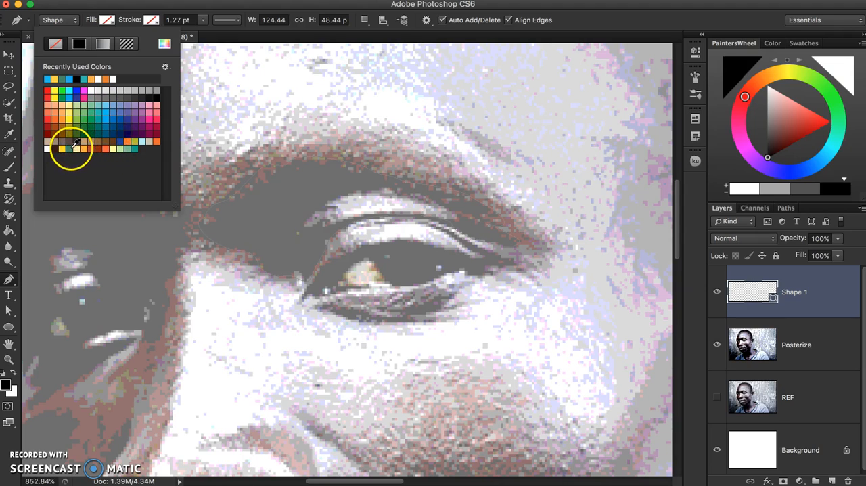
pyautogui.click(71, 148)
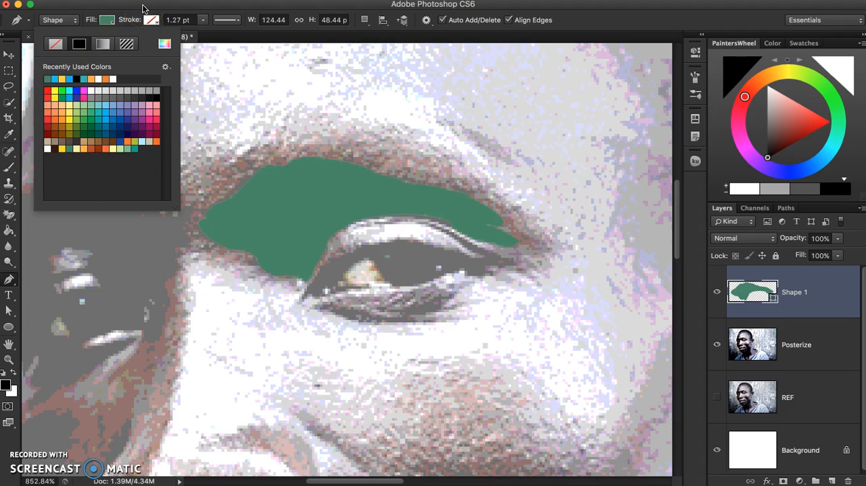
pyautogui.click(113, 126)
pyautogui.click(237, 7)
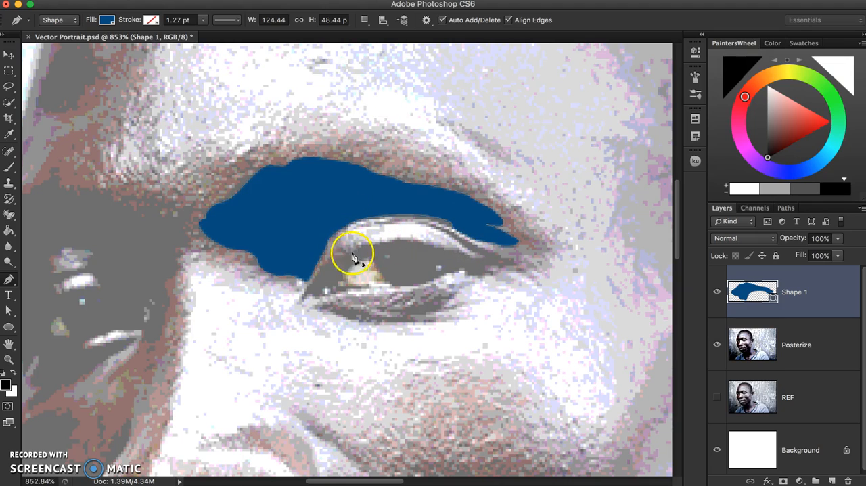
# Keep the path operation on New Layer and start a second shape from the inner eye corner along the upper lash line
pyautogui.click(363, 20)
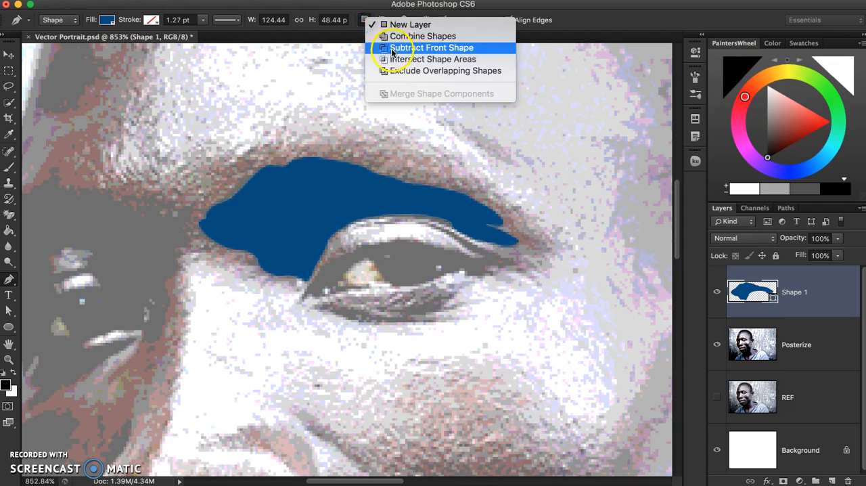
pyautogui.click(406, 25)
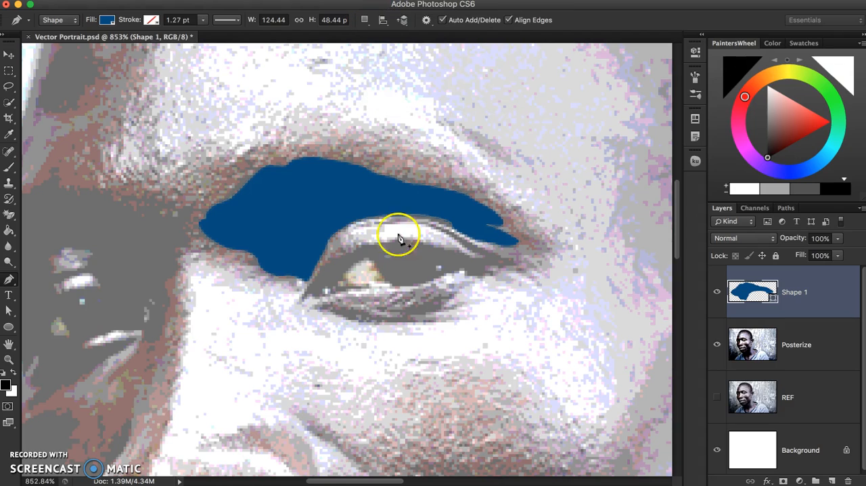
pyautogui.click(304, 299)
pyautogui.click(309, 282)
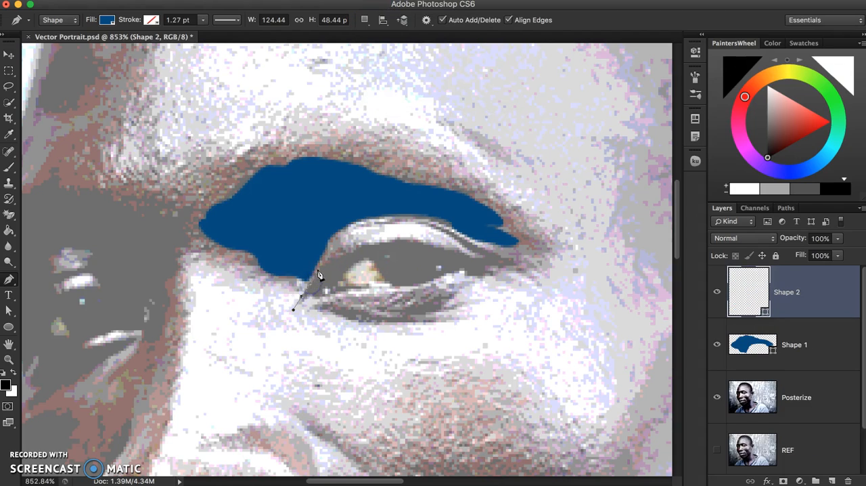
pyautogui.click(324, 258)
pyautogui.click(355, 249)
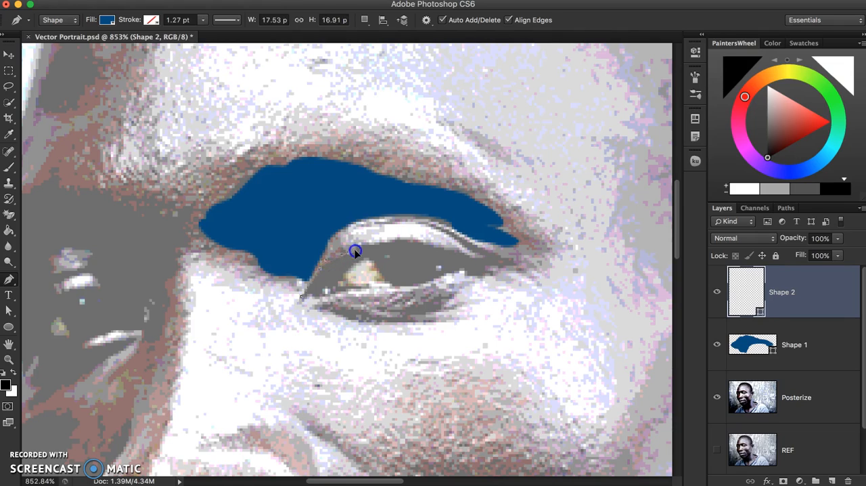
pyautogui.click(381, 243)
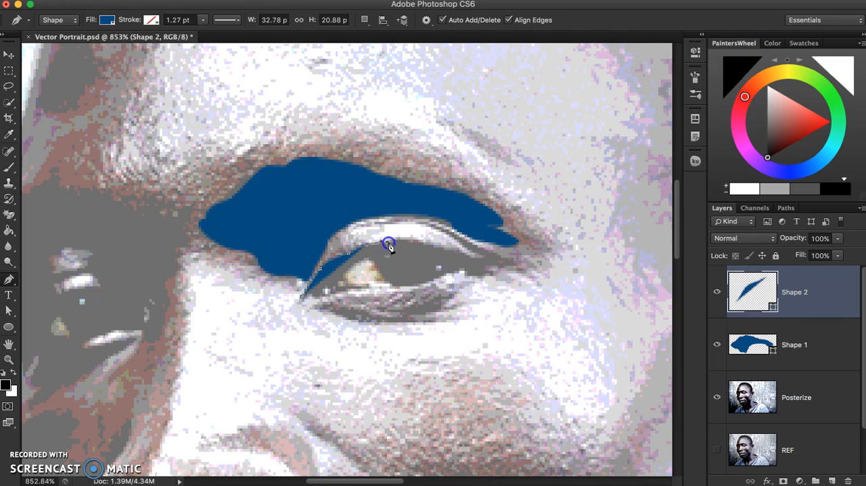
pyautogui.click(393, 242)
pyautogui.click(401, 236)
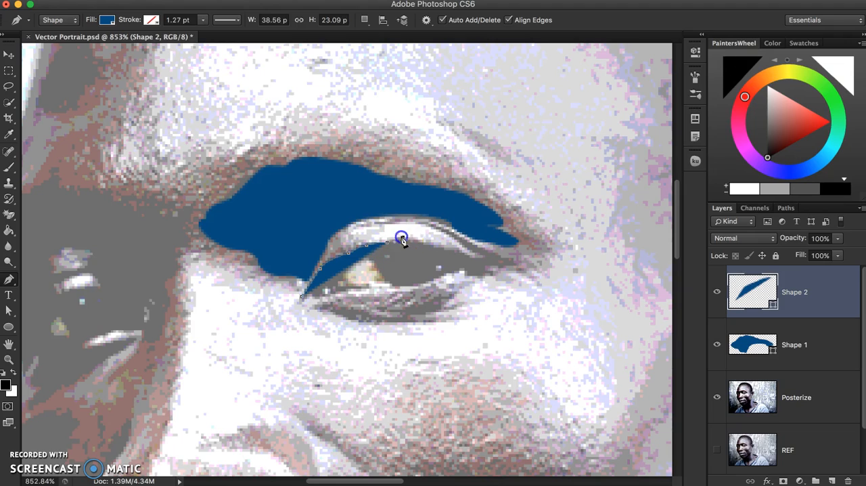
pyautogui.click(415, 238)
# Set the second shape's fill to no color and finish its outline around the dark eye area, excluding the light part of the eyeball
pyautogui.click(106, 19)
pyautogui.click(59, 44)
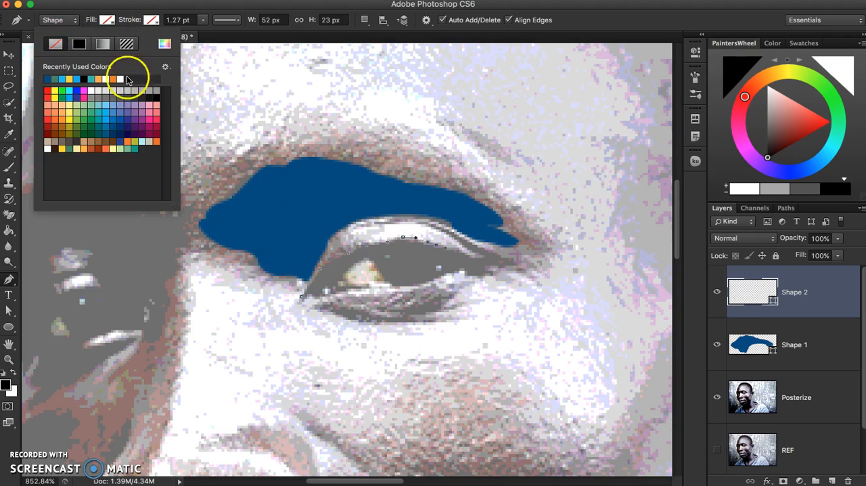
pyautogui.click(467, 254)
pyautogui.click(474, 255)
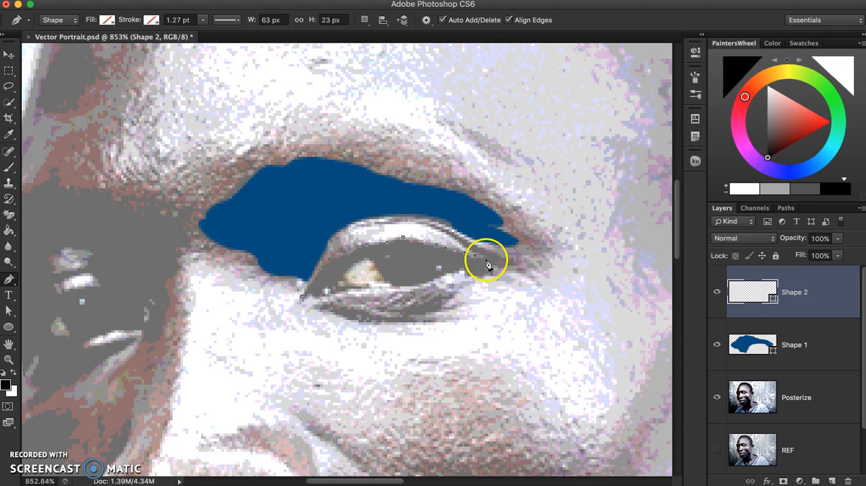
pyautogui.click(490, 270)
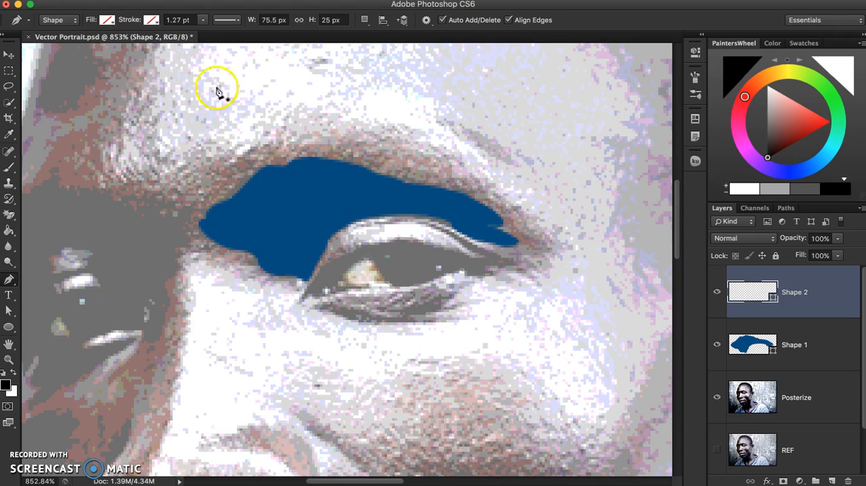
# Fill the closed eye shape with the same dark blue as the socket shadow
pyautogui.click(107, 20)
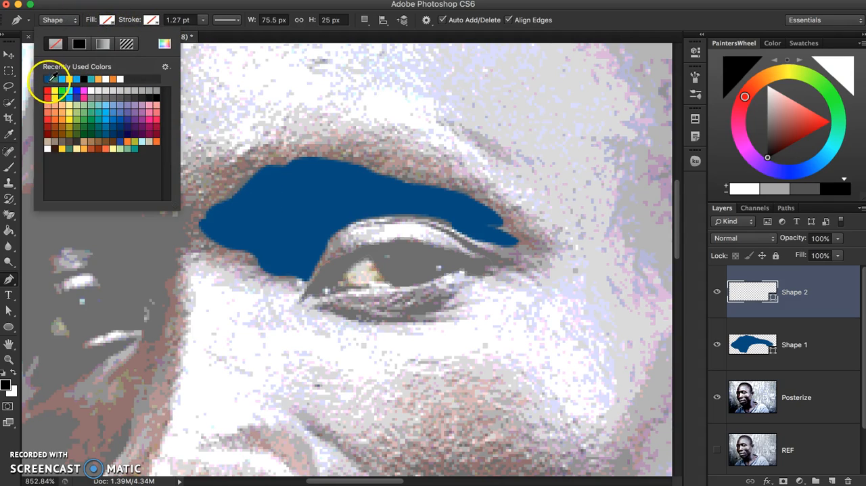
pyautogui.click(58, 81)
pyautogui.click(181, 12)
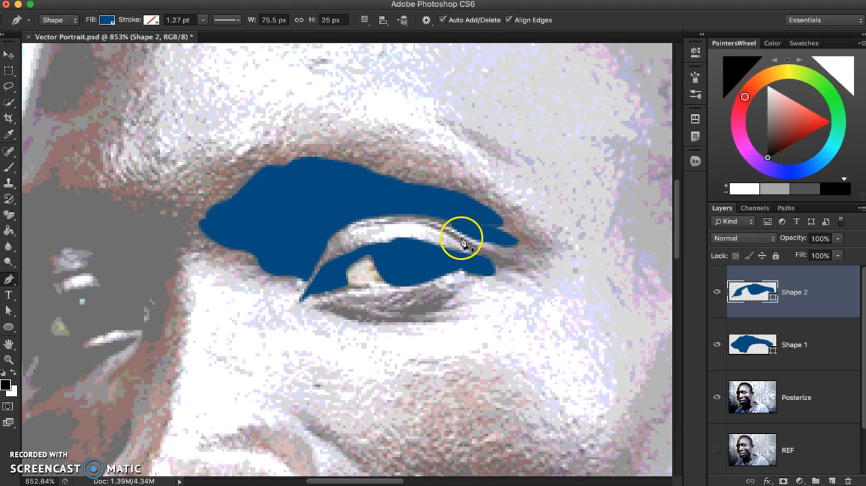
# Set the path operation to Combine Shapes and start outlining the upper eyelid crease down to the outer eye corner on the Shape 2 layer
pyautogui.click(365, 20)
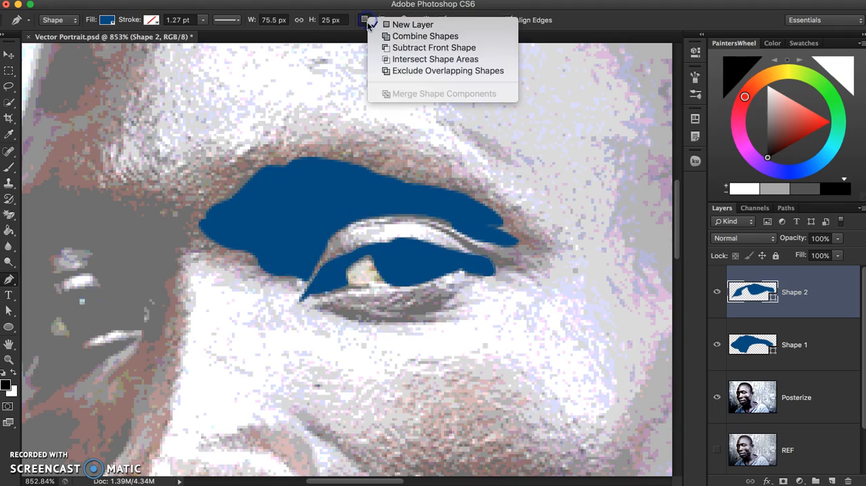
pyautogui.click(401, 37)
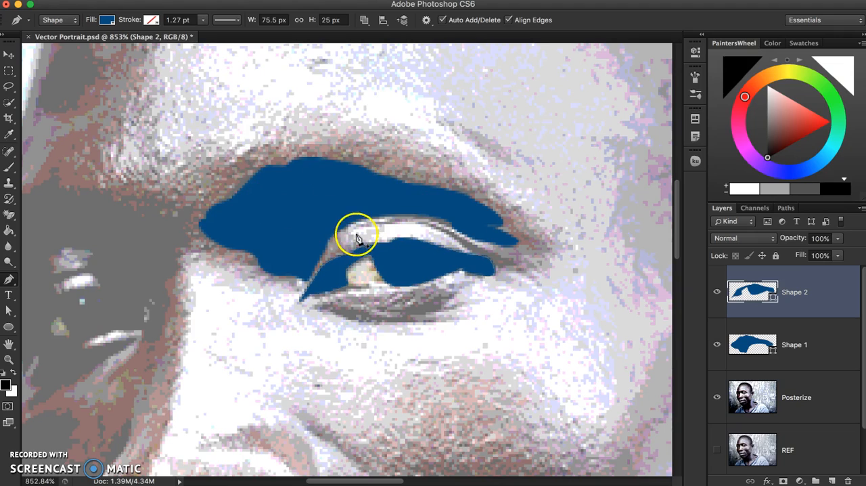
pyautogui.click(414, 224)
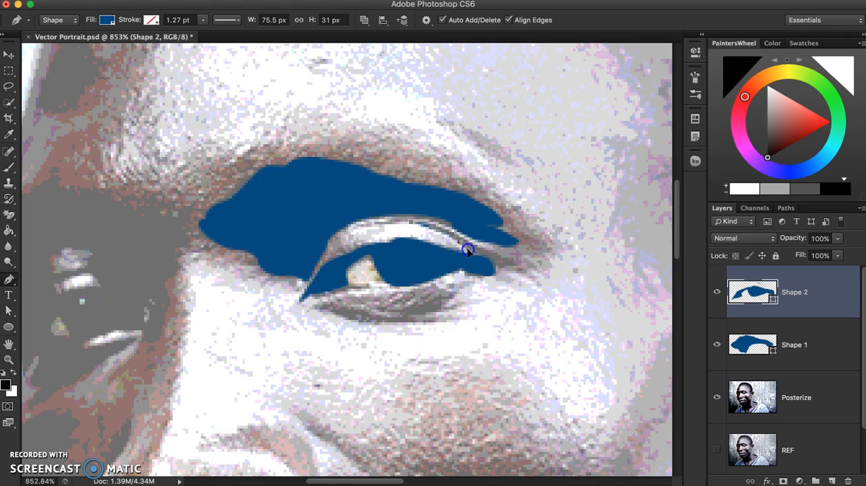
pyautogui.moveTo(474, 264); pyautogui.dragTo(514, 264)
pyautogui.click(503, 257)
# Set the shape's fill to no color and trace the crease outline back from the outer corner to its starting point above the eyelid
pyautogui.click(107, 21)
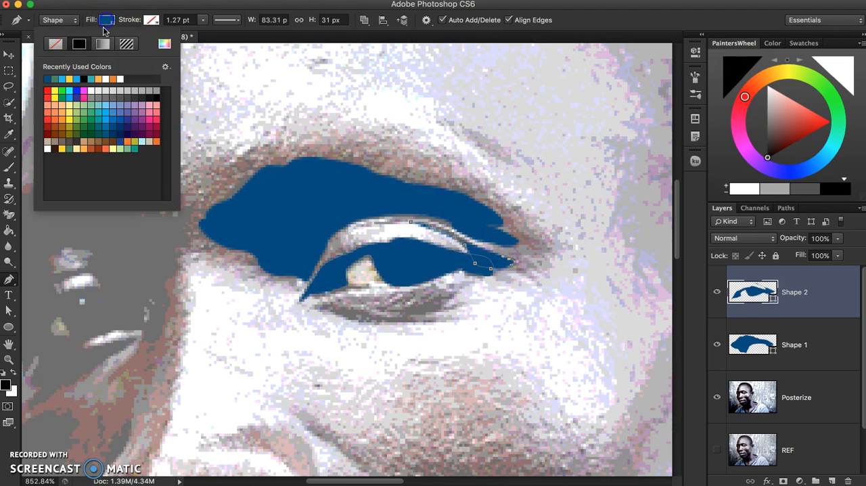
pyautogui.click(56, 44)
pyautogui.click(475, 248)
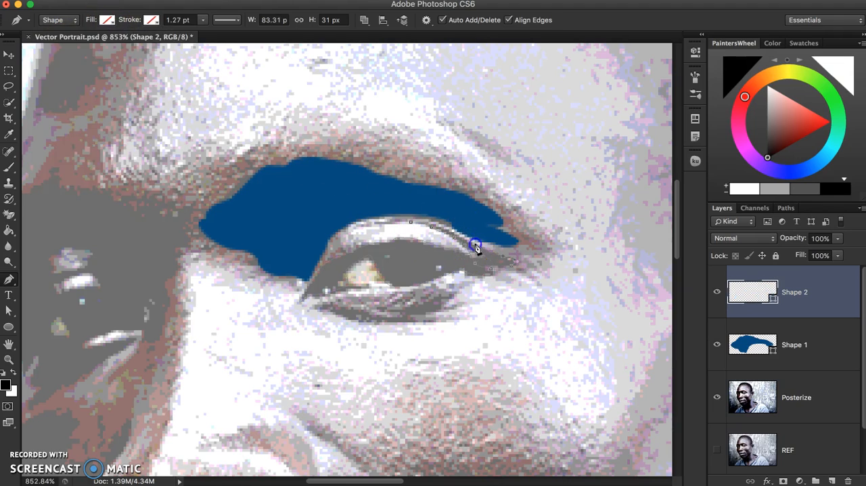
pyautogui.scroll(5, 451, 234)
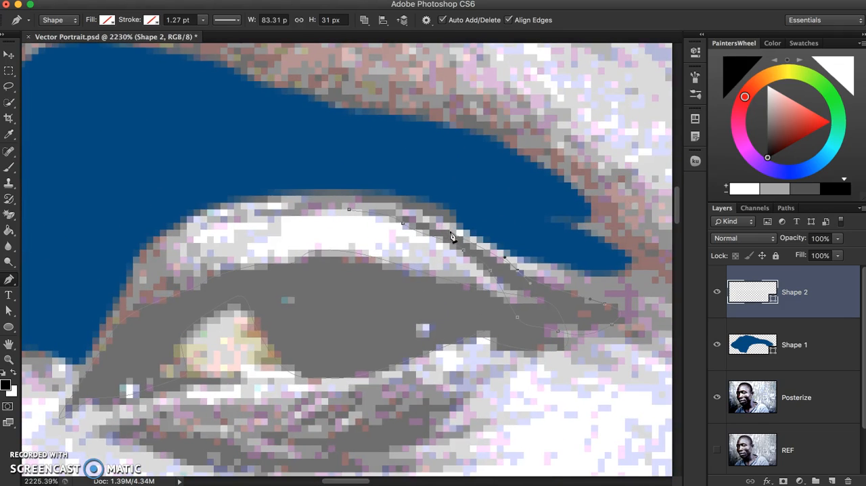
pyautogui.click(465, 241)
pyautogui.click(366, 209)
# Fill the combined eye and eyelid crease shape with the same dark blue as the socket shadow
pyautogui.click(106, 20)
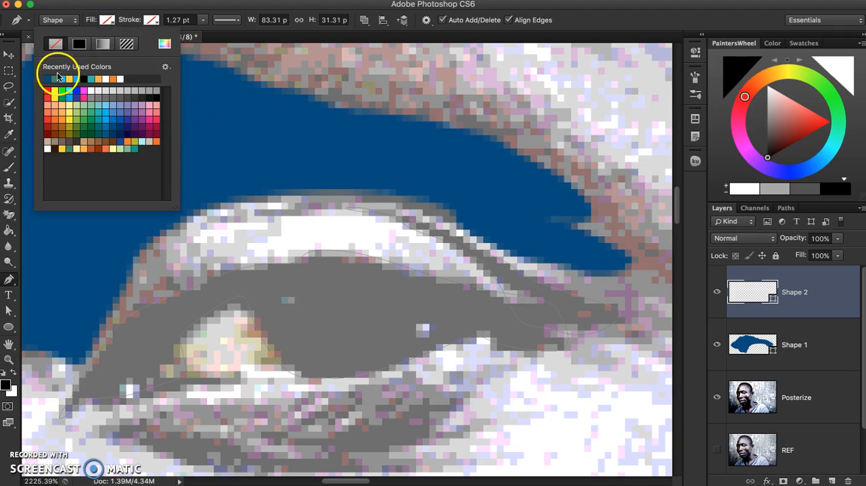
pyautogui.click(48, 76)
pyautogui.scroll(-3, 325, 209)
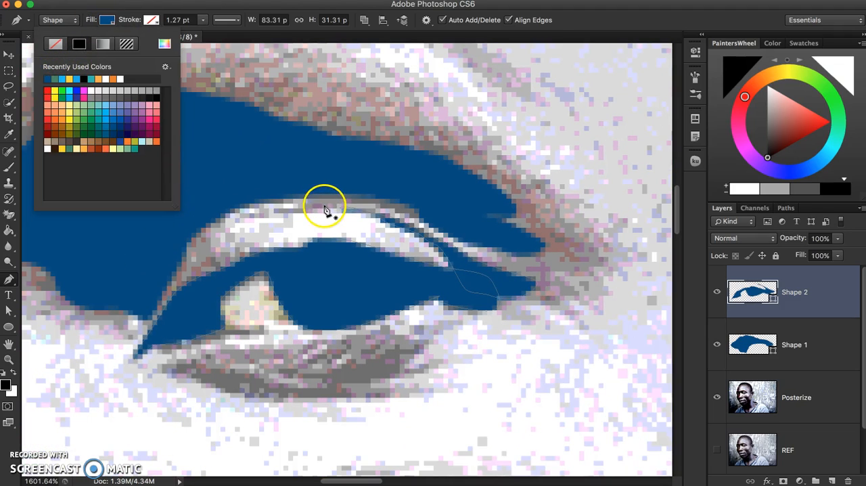
pyautogui.click(302, 7)
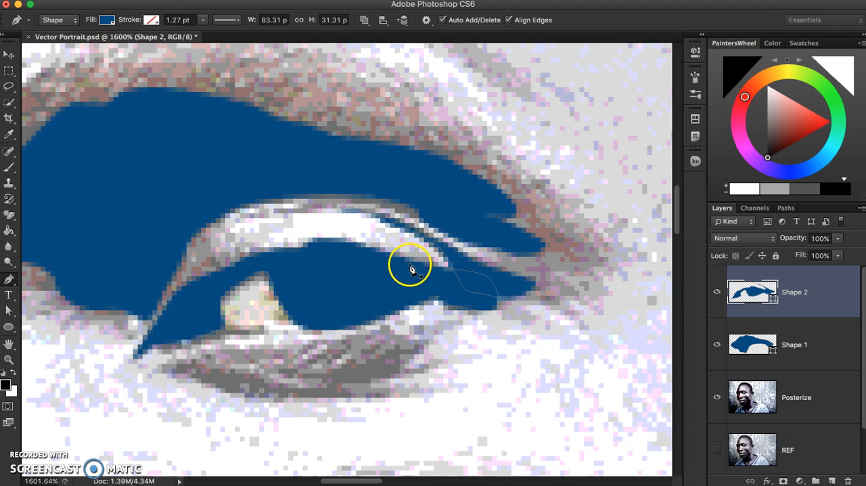
# Inspect the crease and eye paths on the Shape 2 layer and review the path operation options without changing them
pyautogui.keyDown('super'); pyautogui.click(491, 266); pyautogui.keyUp('super')
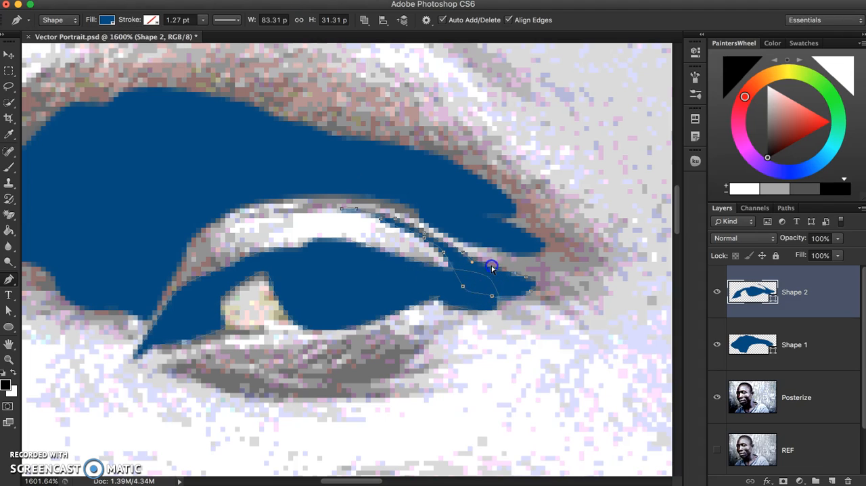
pyautogui.scroll(-3, 425, 304)
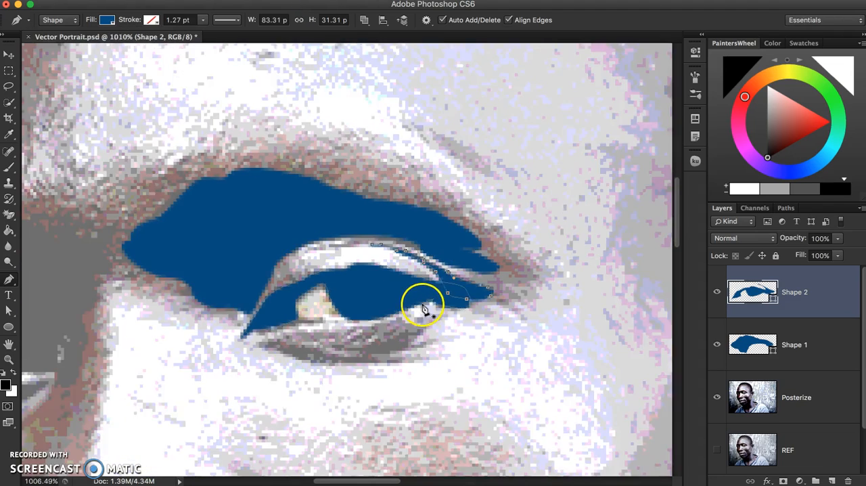
pyautogui.click(364, 20)
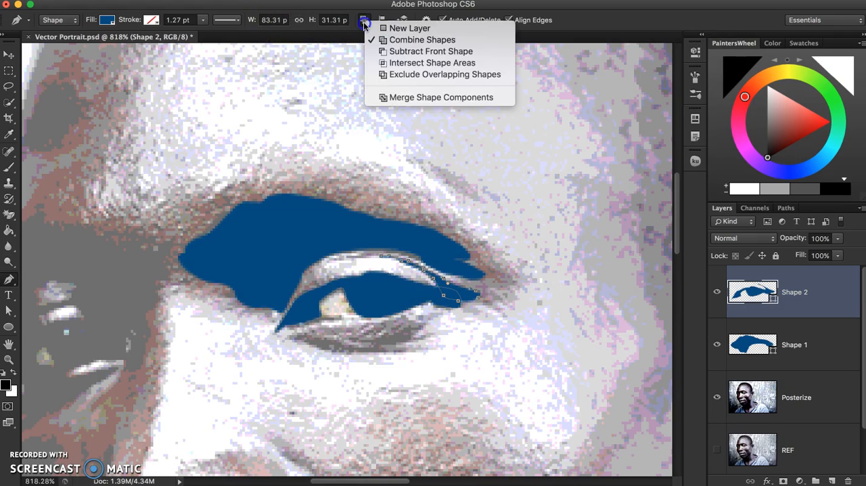
pyautogui.click(407, 5)
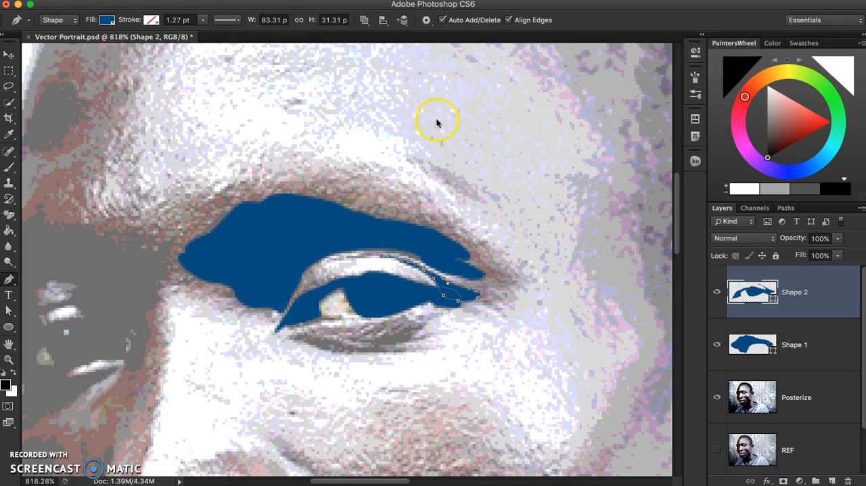
pyautogui.keyDown('super'); pyautogui.click(411, 310); pyautogui.keyUp('super')
# Hide the Posterize layer to examine the blue eye shapes against the white background
pyautogui.click(717, 399)
pyautogui.scroll(-3, 541, 304)
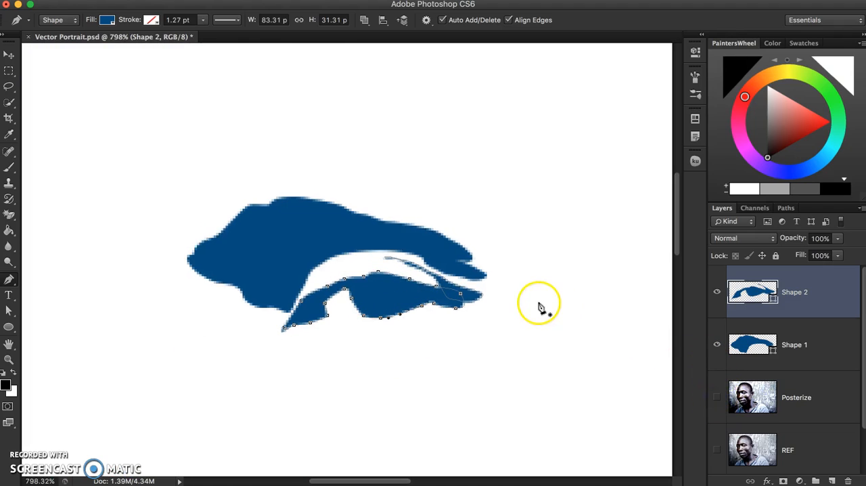
pyautogui.moveTo(479, 309); pyautogui.dragTo(499, 204)
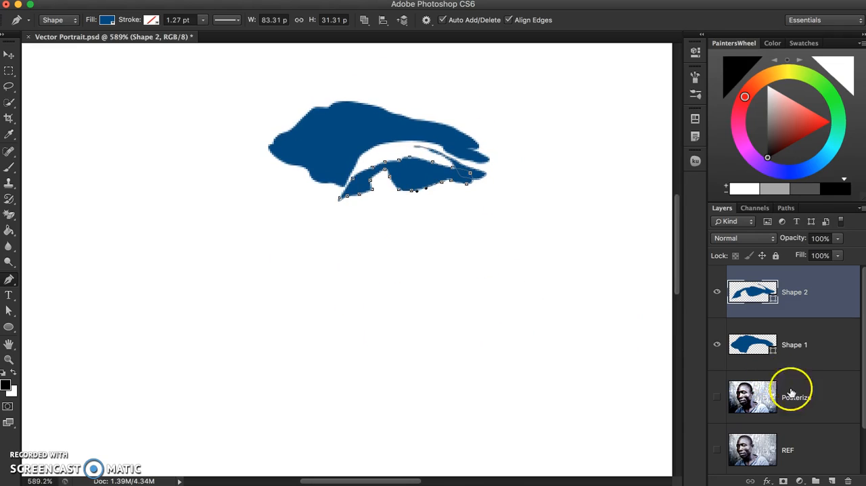
# With the REF layer selected, toggle the Posterize layer's visibility for comparison and check which path operations are available
pyautogui.click(810, 442)
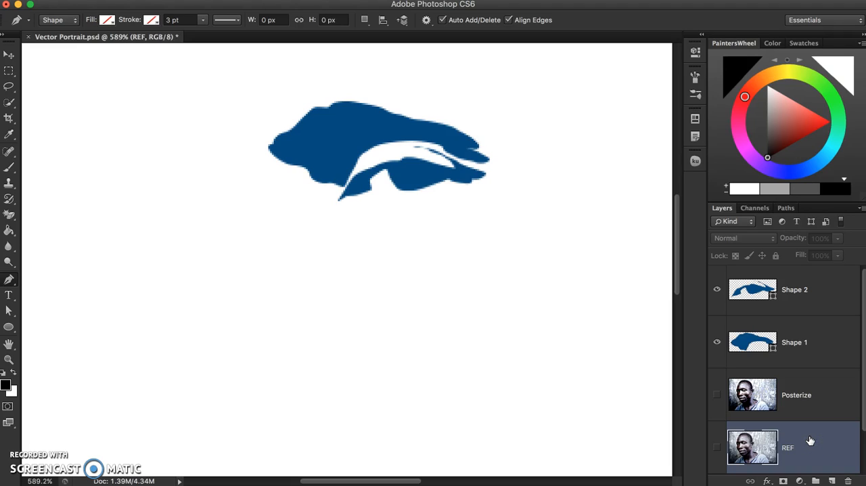
pyautogui.click(717, 395)
pyautogui.click(717, 395)
pyautogui.click(718, 395)
pyautogui.click(717, 395)
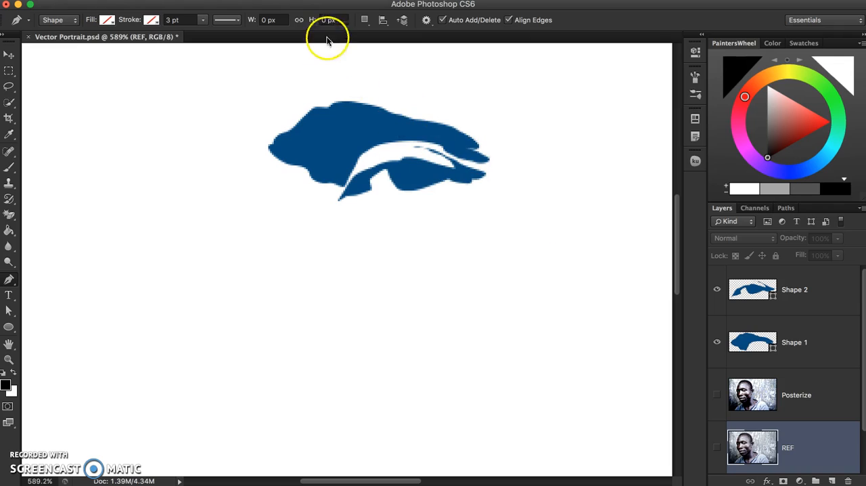
pyautogui.click(364, 20)
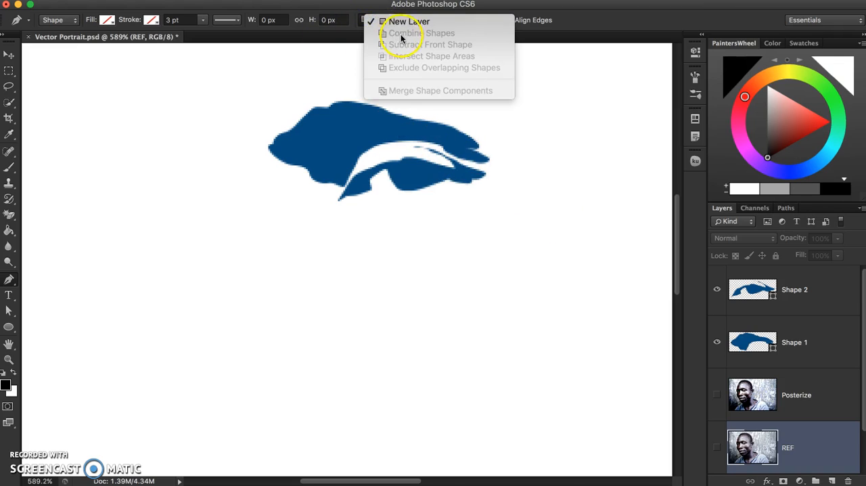
pyautogui.click(412, 4)
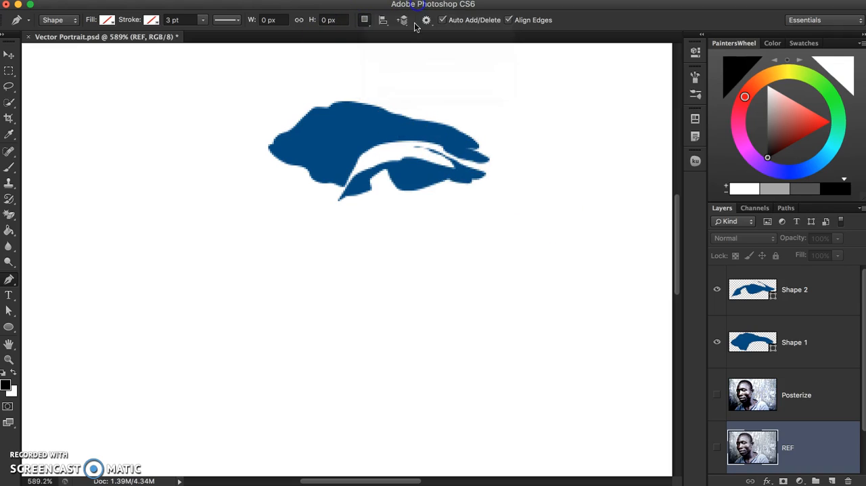
# Create a new layer group above the Shape 2 layer and name it EYES
pyautogui.click(807, 299)
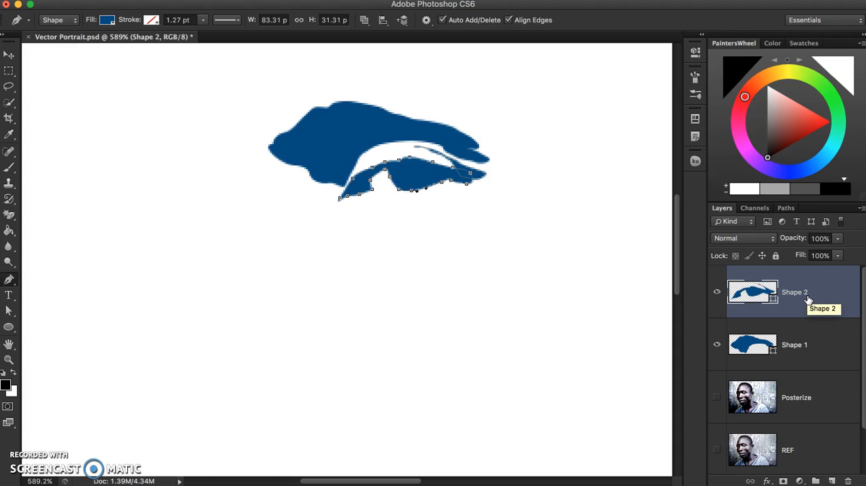
pyautogui.click(804, 299)
pyautogui.click(816, 481)
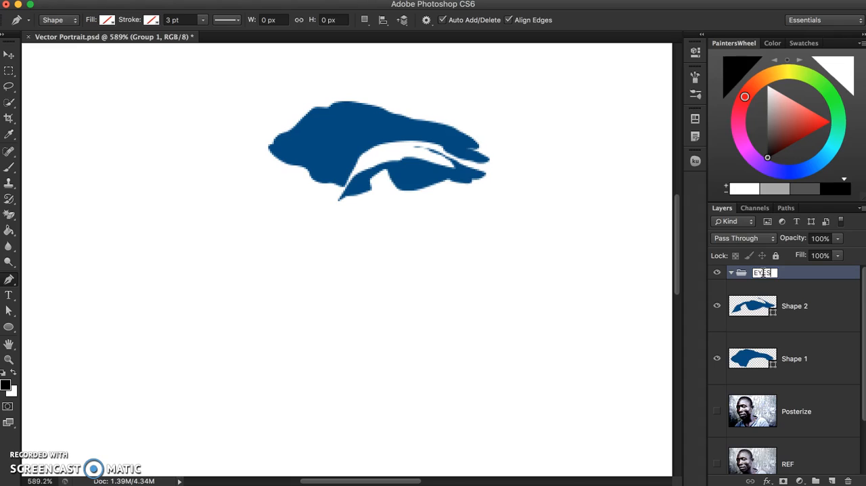
pyautogui.press('Return')
# Move the Shape 2 and Shape 1 layers into the EYES group and collapse the group
pyautogui.click(760, 304)
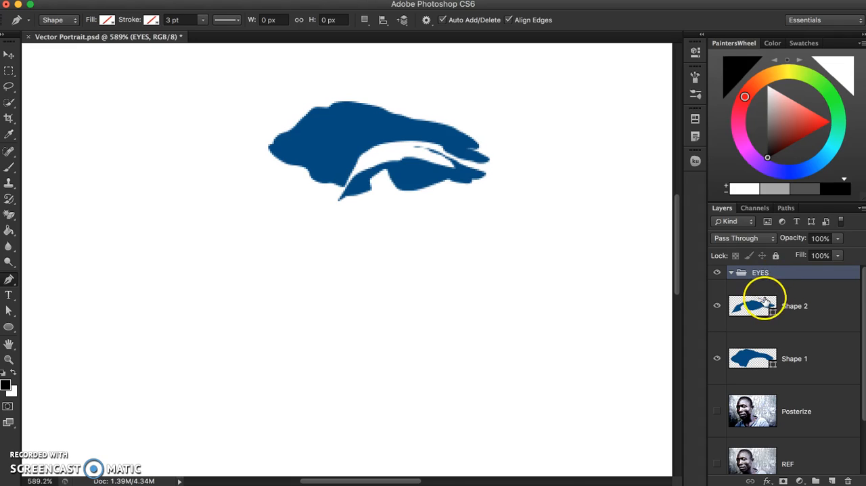
pyautogui.moveTo(802, 301); pyautogui.dragTo(769, 272)
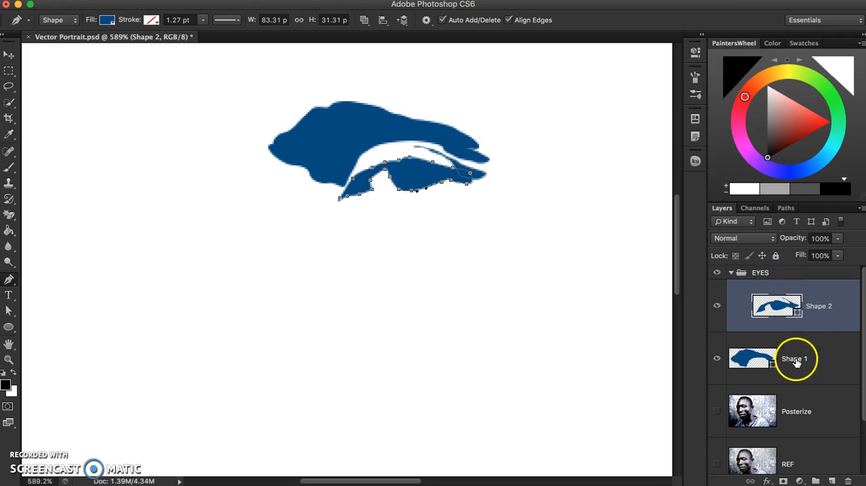
pyautogui.moveTo(791, 359); pyautogui.dragTo(797, 326)
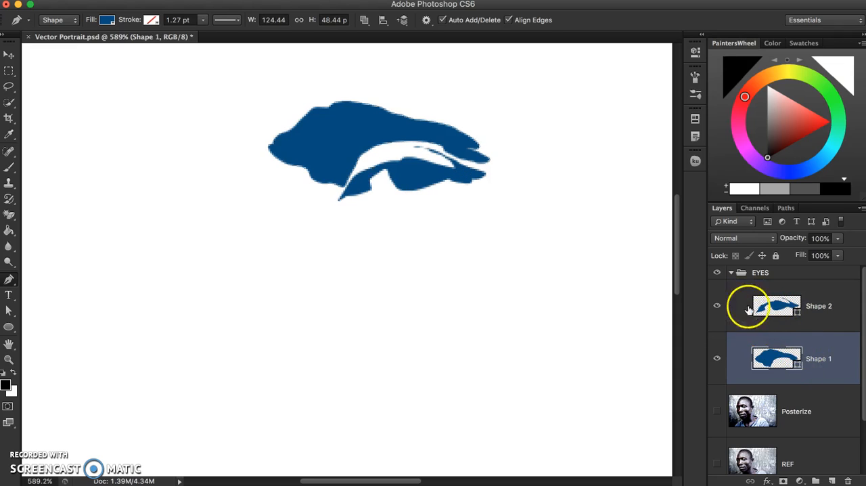
pyautogui.click(731, 273)
pyautogui.click(747, 273)
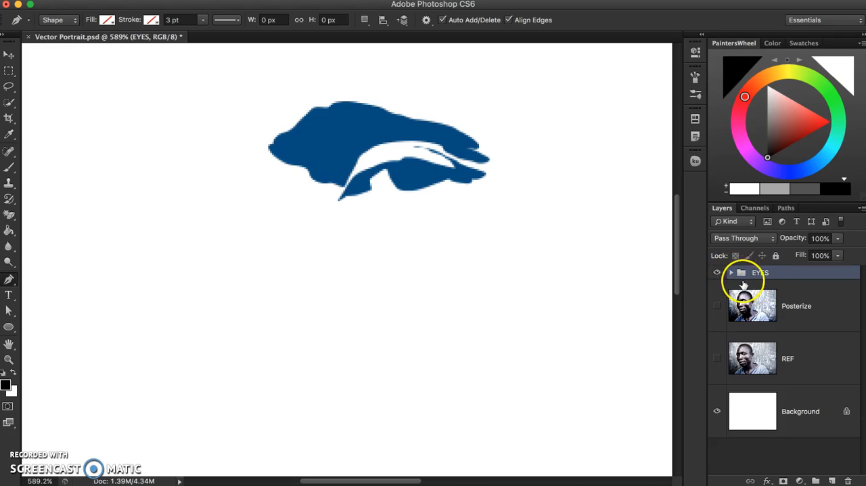
# Check the EYES group by toggling its visibility and briefly expanding it to view its layers
pyautogui.click(715, 272)
pyautogui.click(716, 273)
pyautogui.click(715, 272)
pyautogui.click(731, 273)
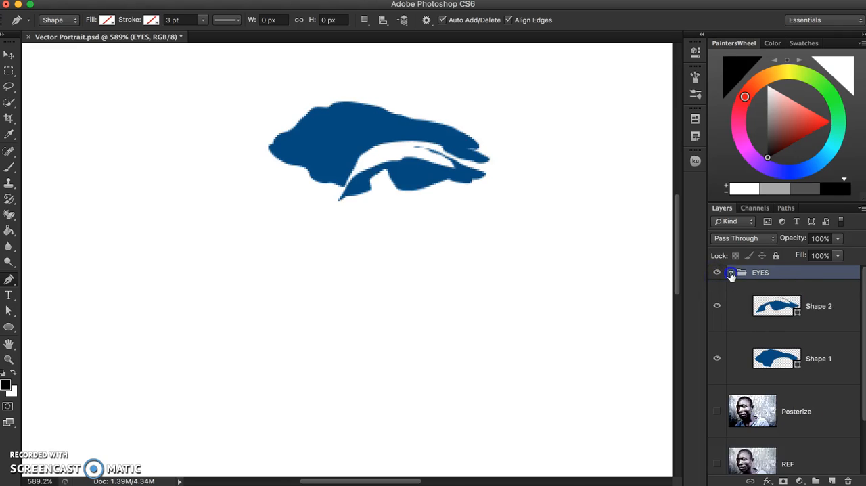
pyautogui.click(730, 274)
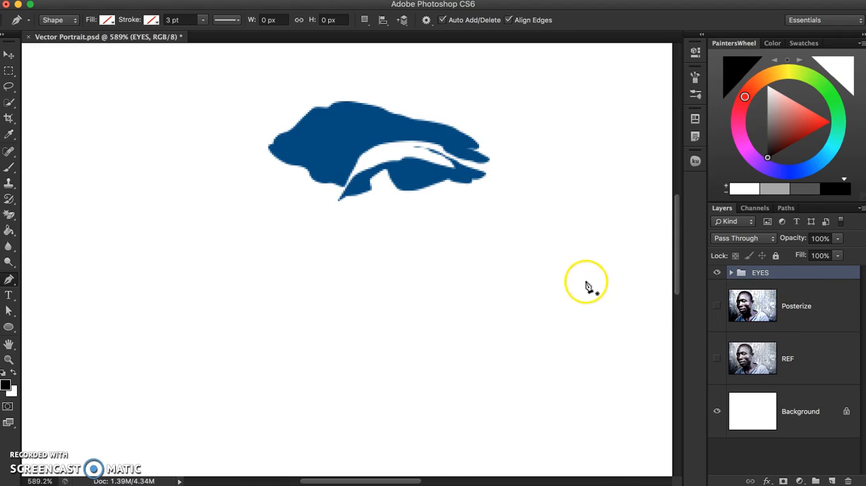
# Show the Posterize layer again beneath the EYES group to view the shapes on the whole face
pyautogui.click(717, 306)
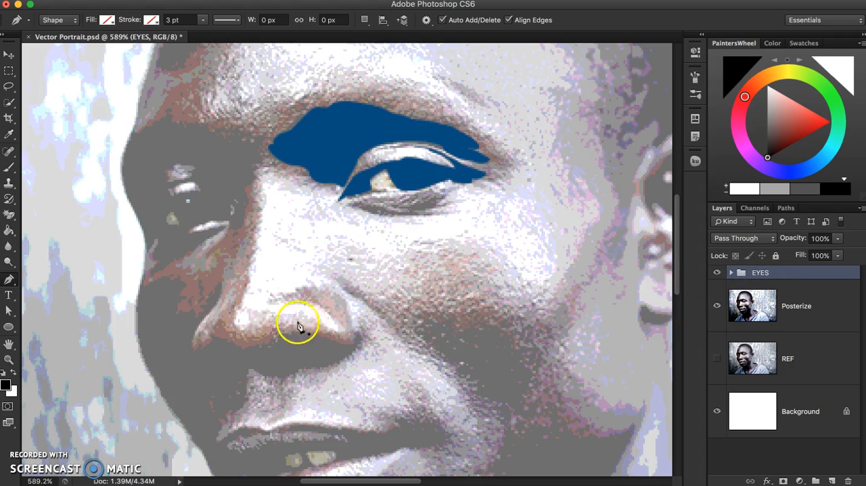
pyautogui.scroll(-1, 309, 326)
pyautogui.scroll(-2, 309, 326)
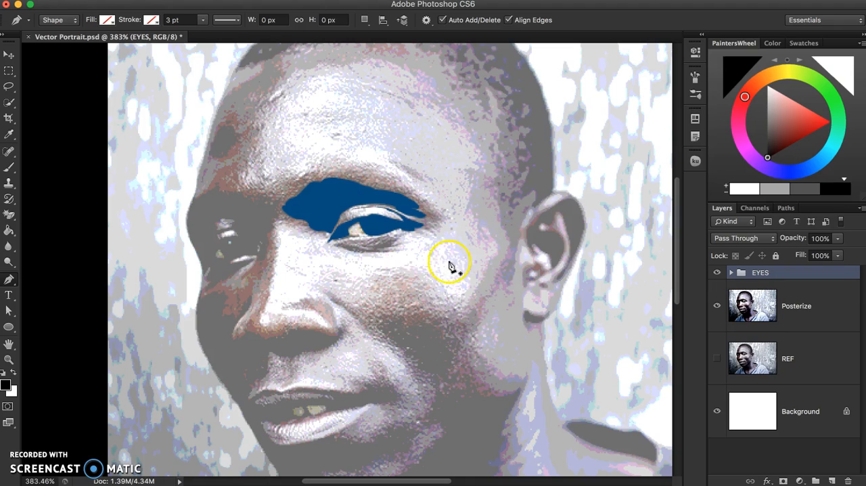
pyautogui.click(485, 306)
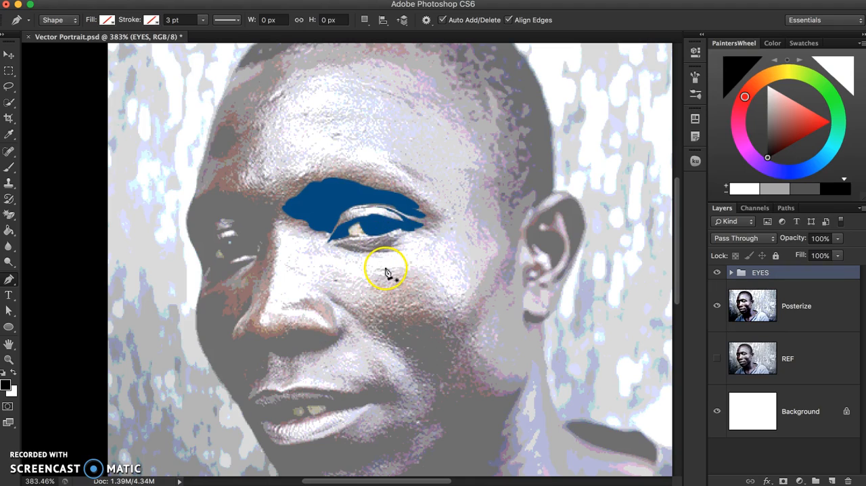
pyautogui.scroll(-2, 444, 328)
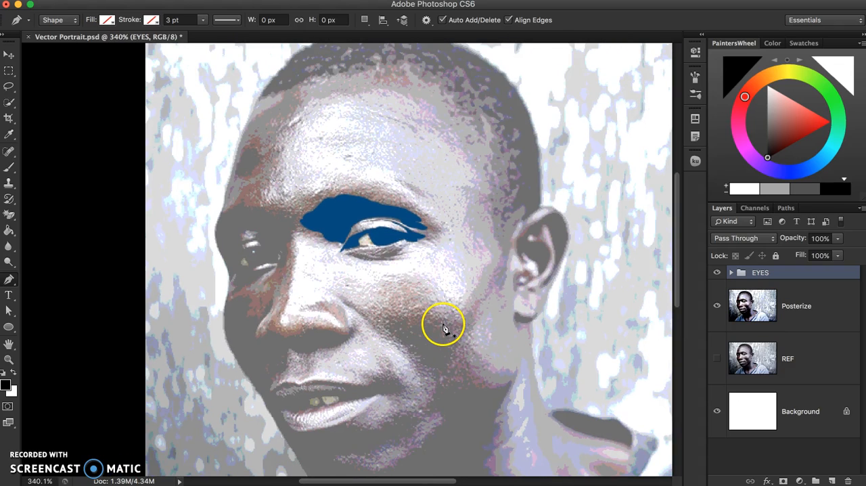